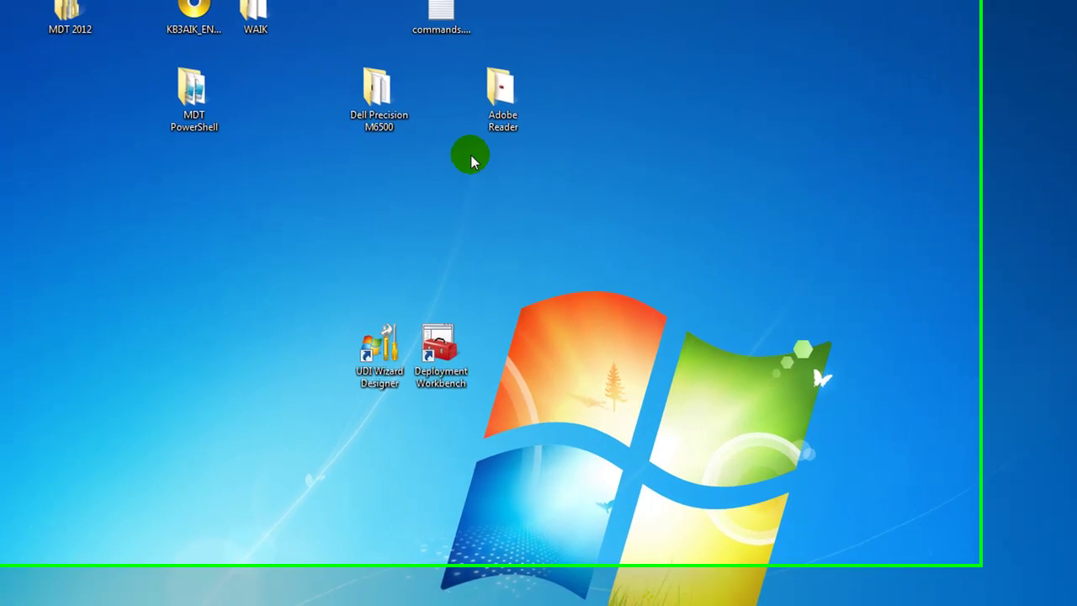
- Open the Adobe Reader folder to look at it, then close its window
left_click(285, 27)
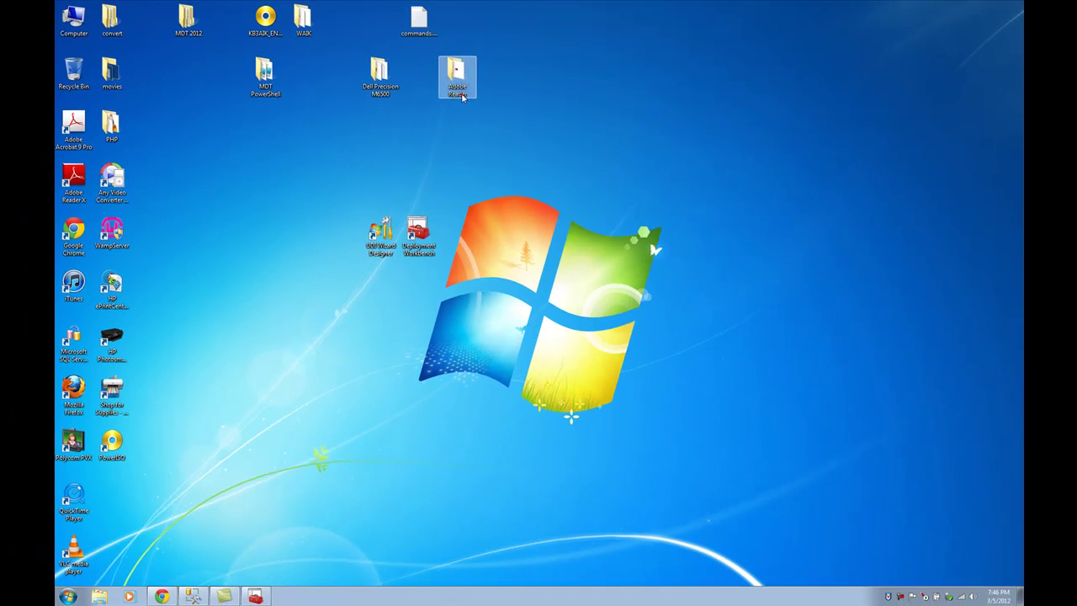
double_click(515, 118)
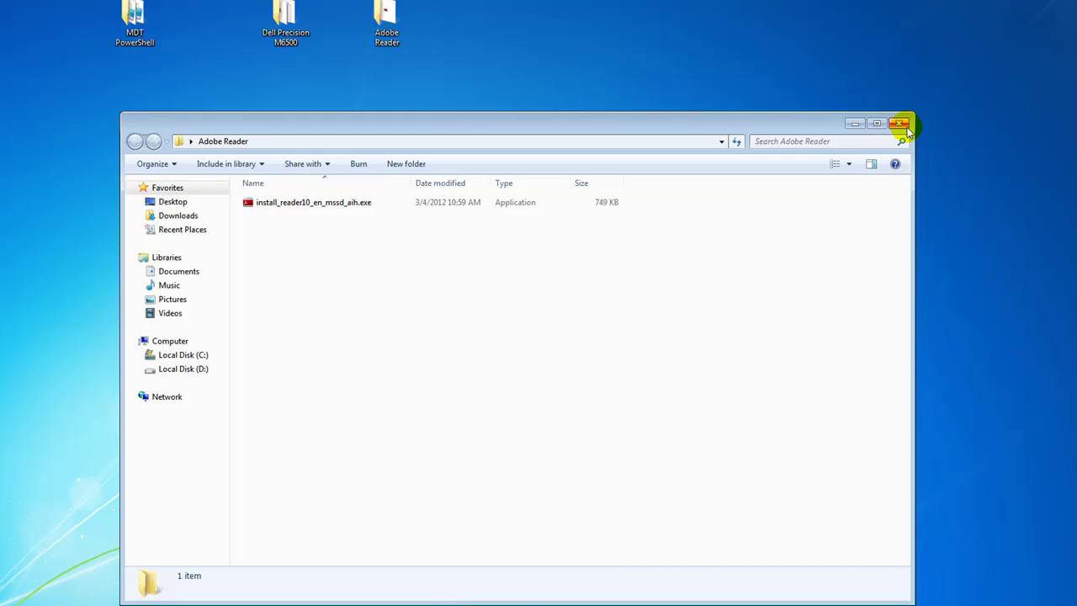
left_click(898, 124)
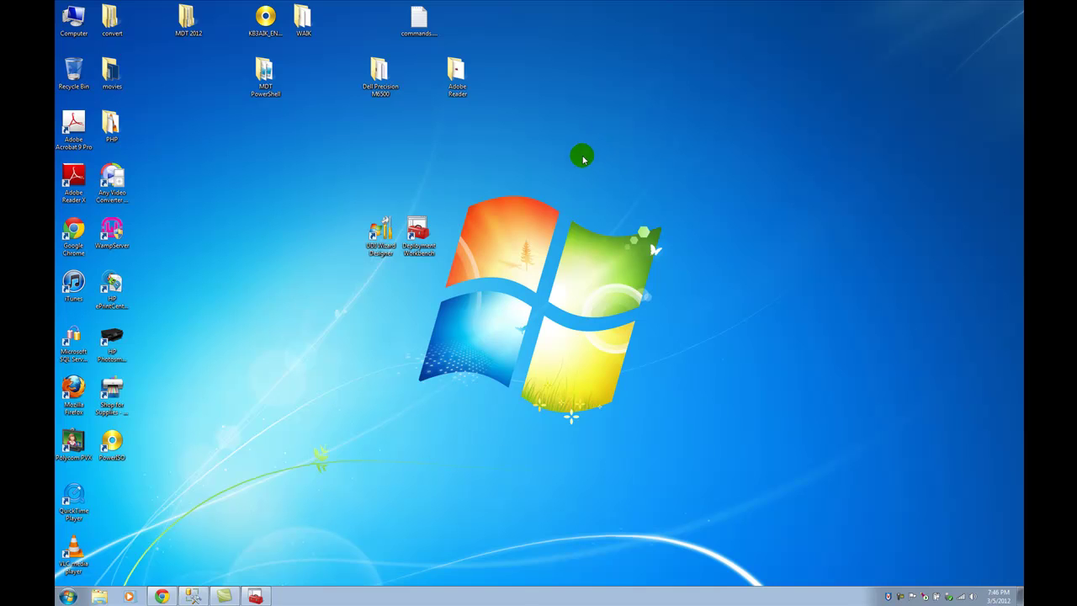
- Check Management Studio's version information, then minimize Management Studio
left_click(194, 596)
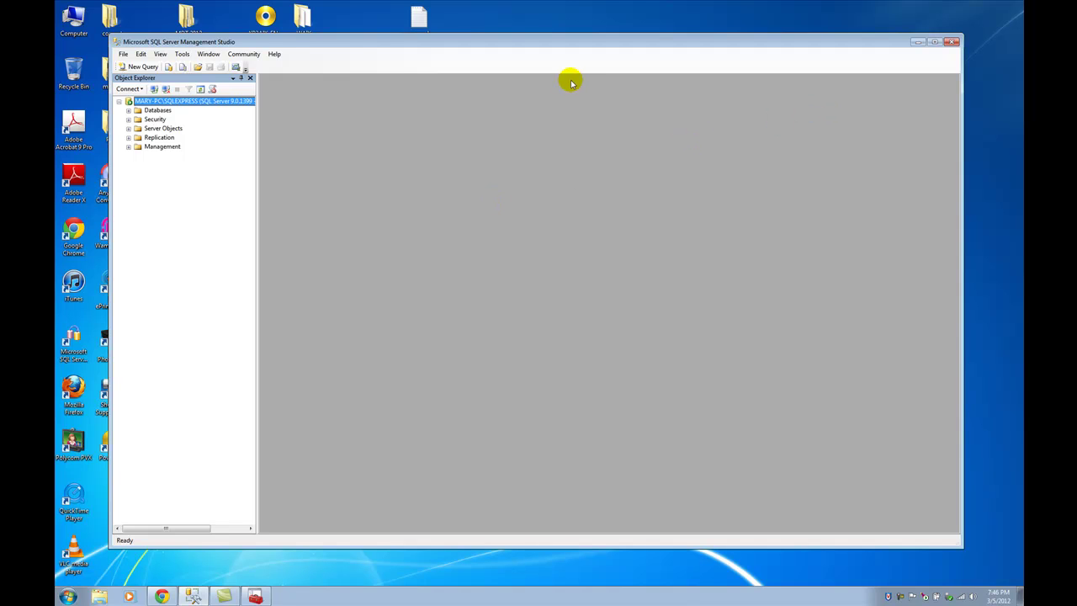
left_click(275, 54)
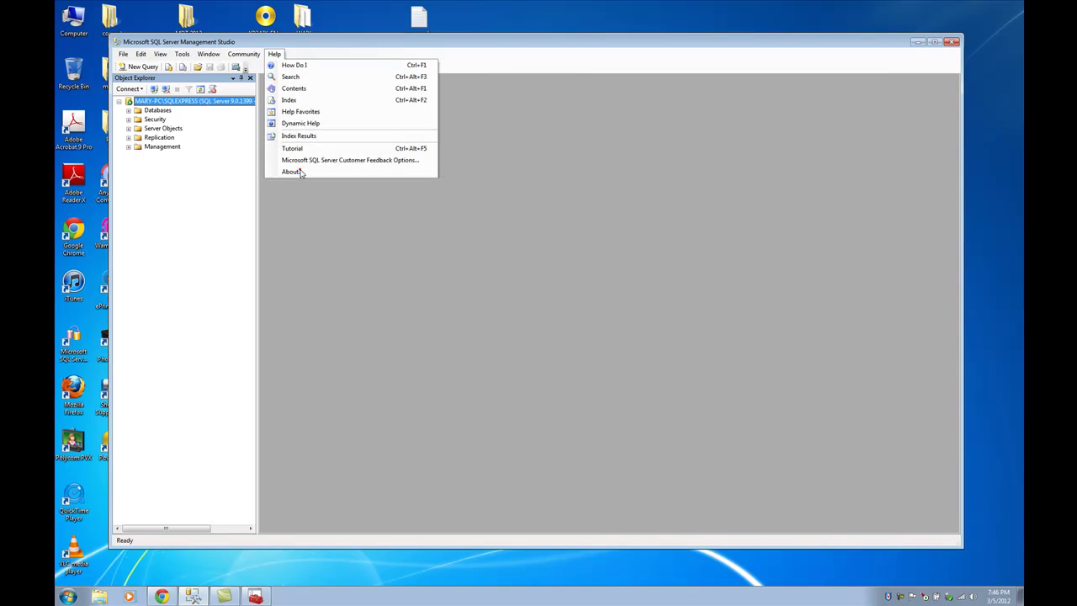
left_click(301, 172)
left_click(645, 150)
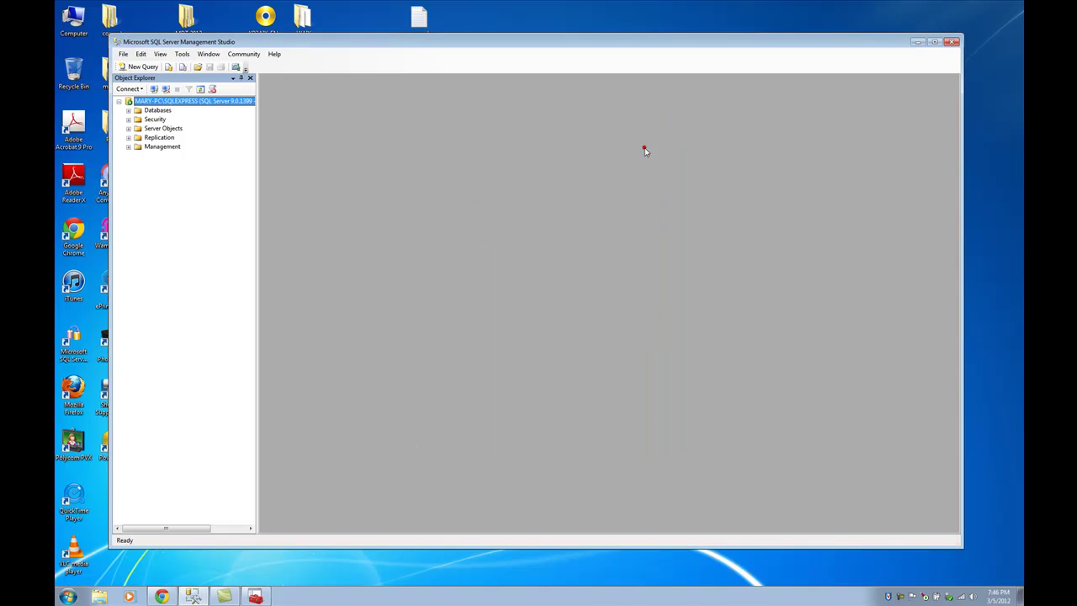
left_click(918, 41)
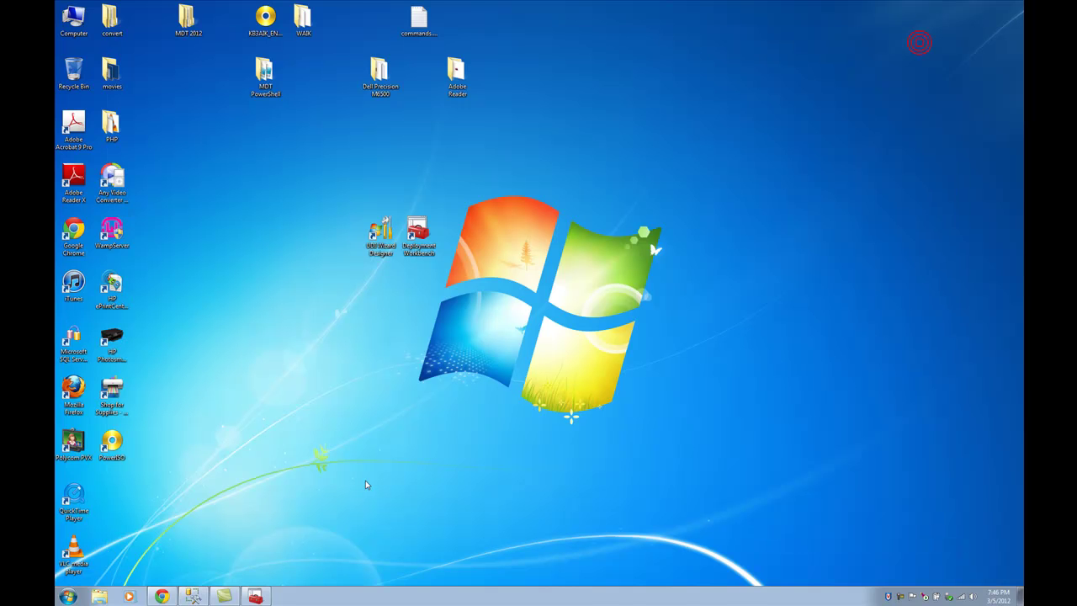
- In Deployment Workbench, list the Windows 7 images under Operating Systems with full names shown
left_click(259, 596)
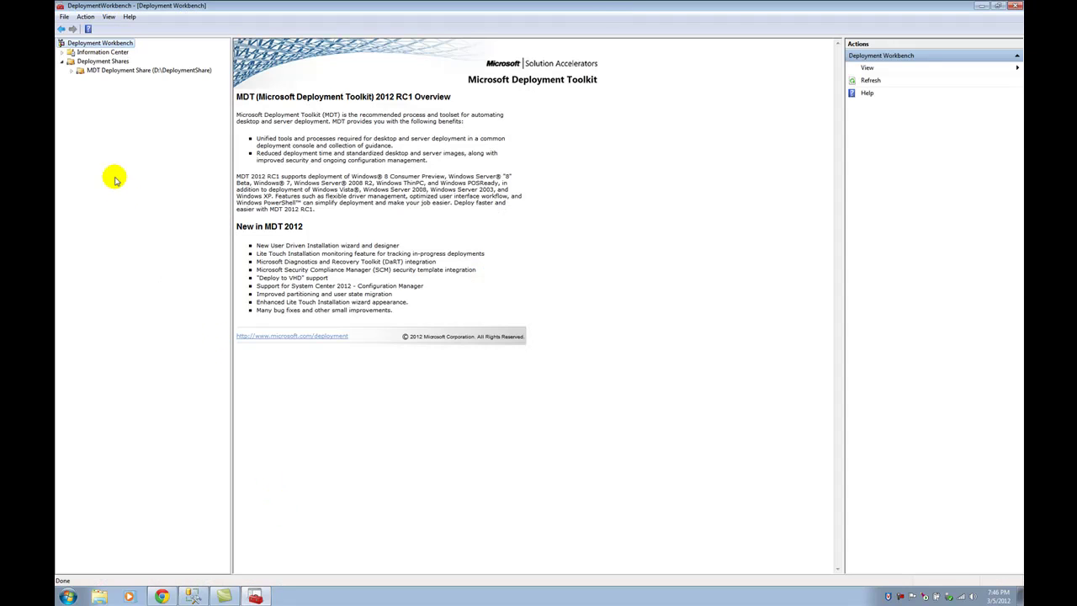
left_click(72, 72)
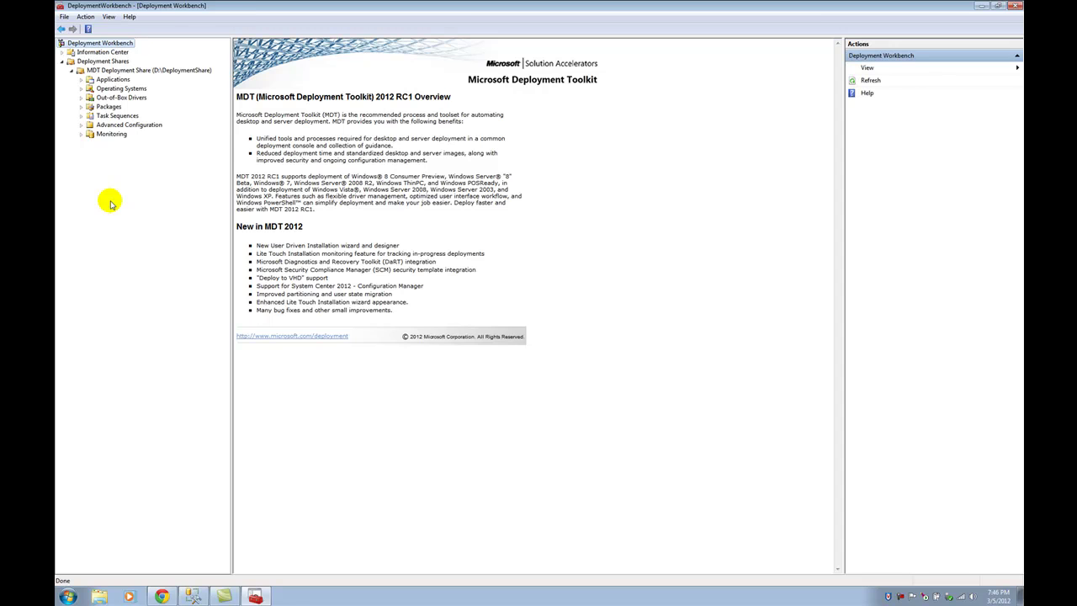
left_click(81, 88)
left_click(120, 98)
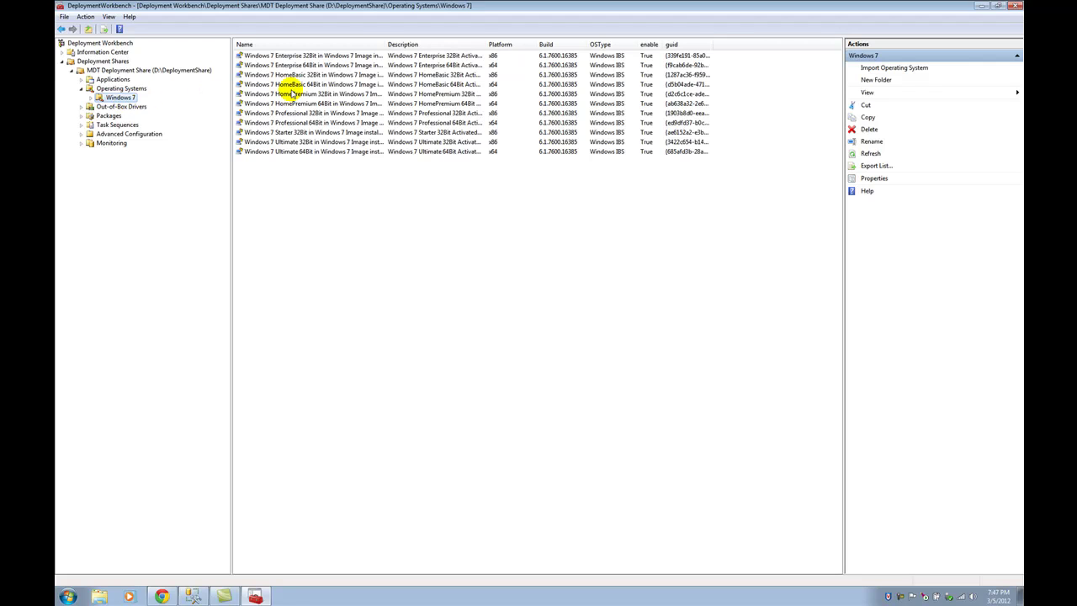
left_click_drag(385, 44, 447, 47)
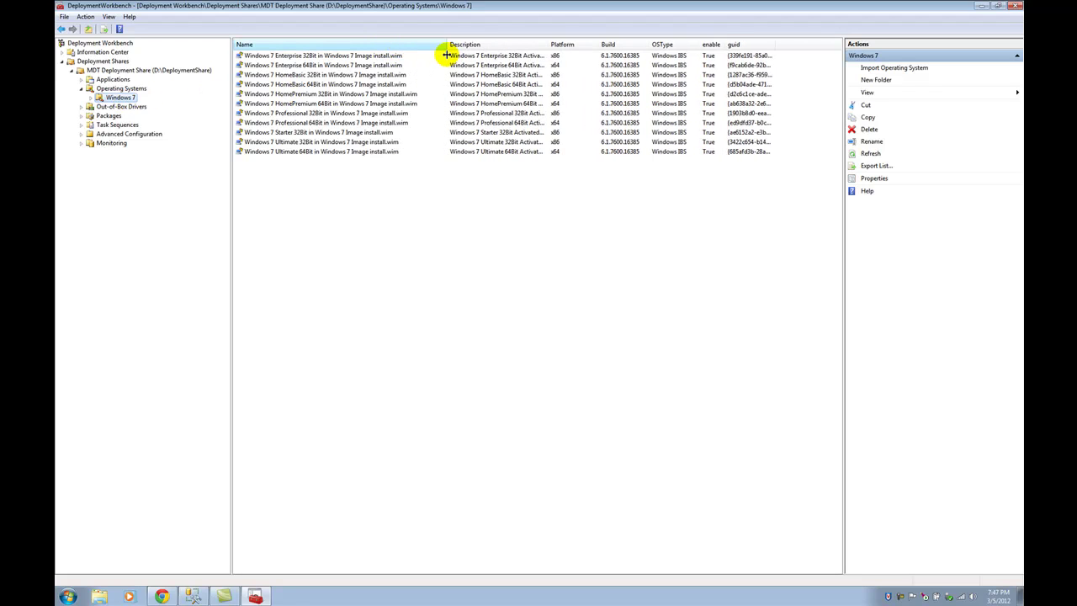
right_click(120, 99)
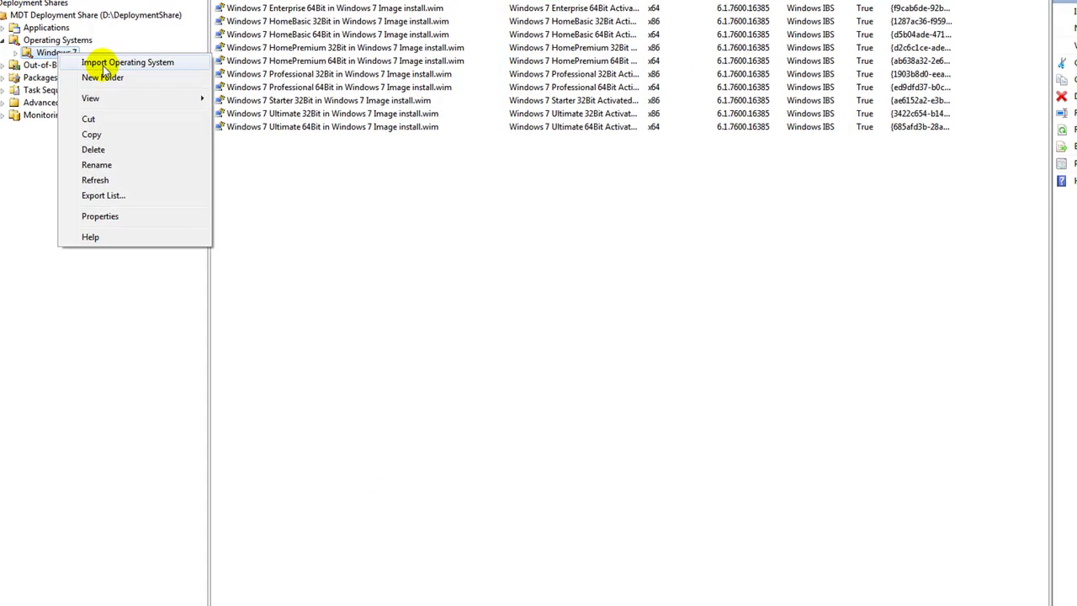
left_click(155, 106)
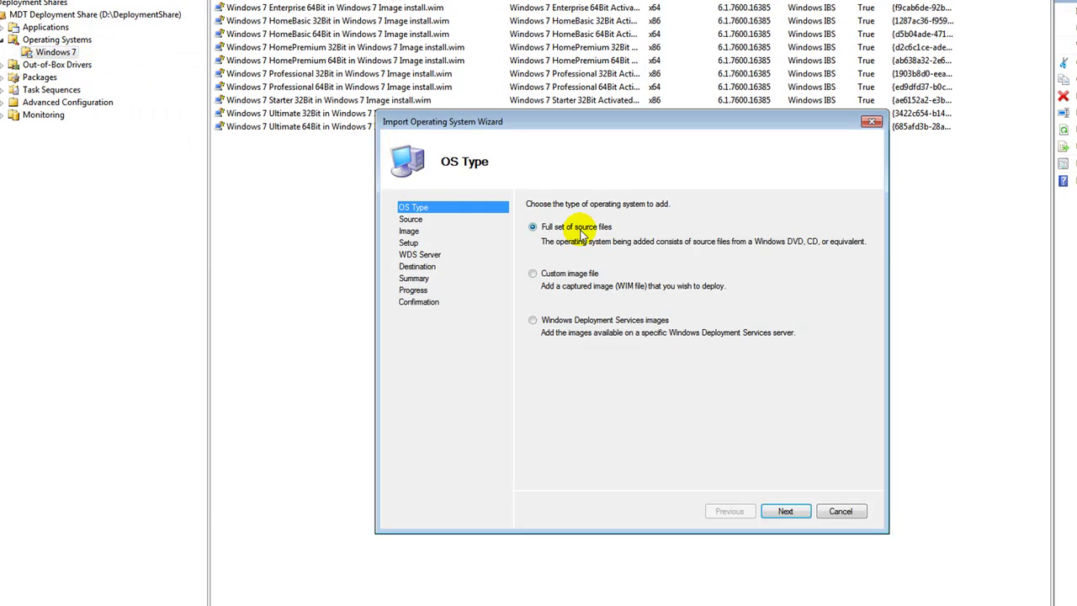
left_click(777, 511)
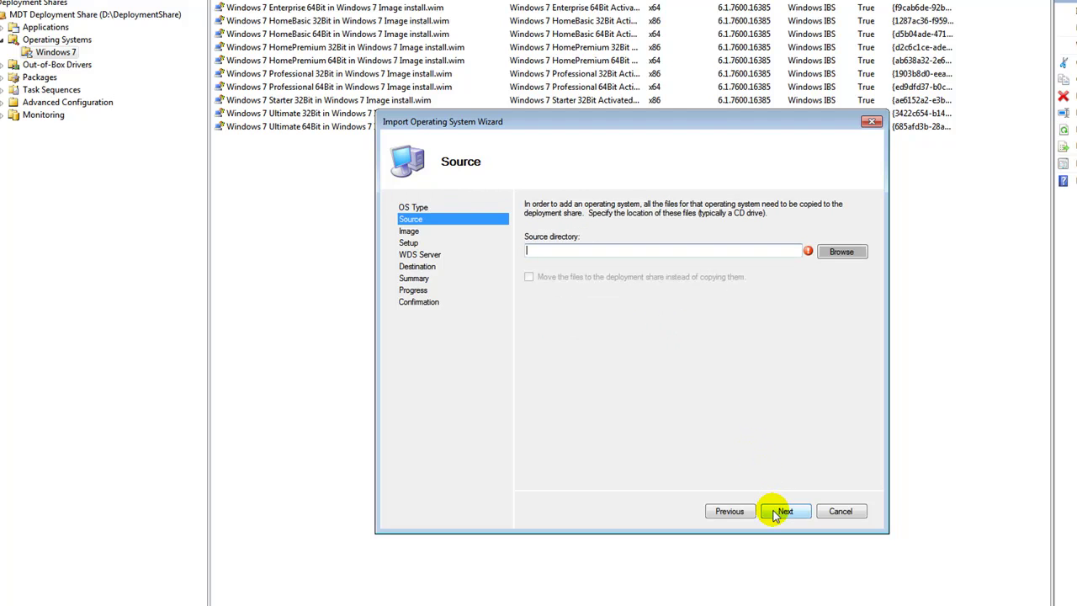
left_click(844, 252)
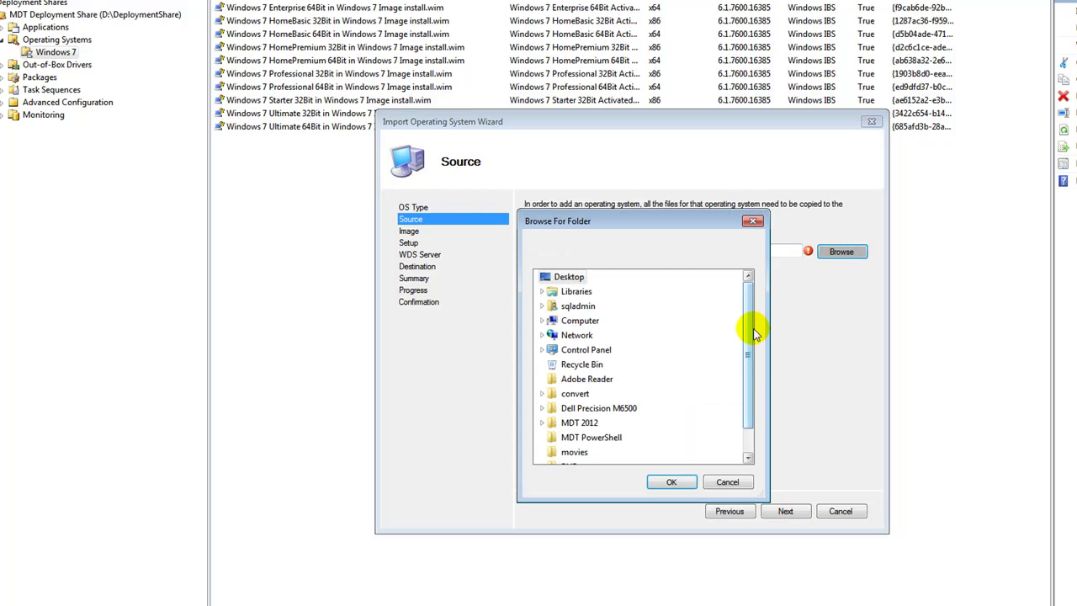
left_click_drag(752, 337, 752, 412)
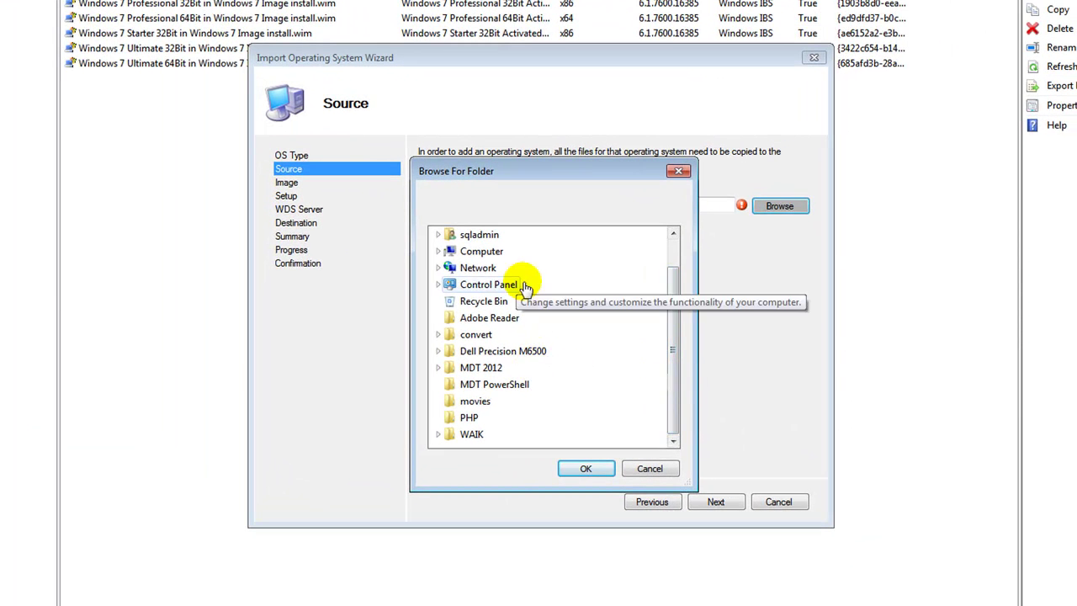
double_click(481, 251)
double_click(496, 318)
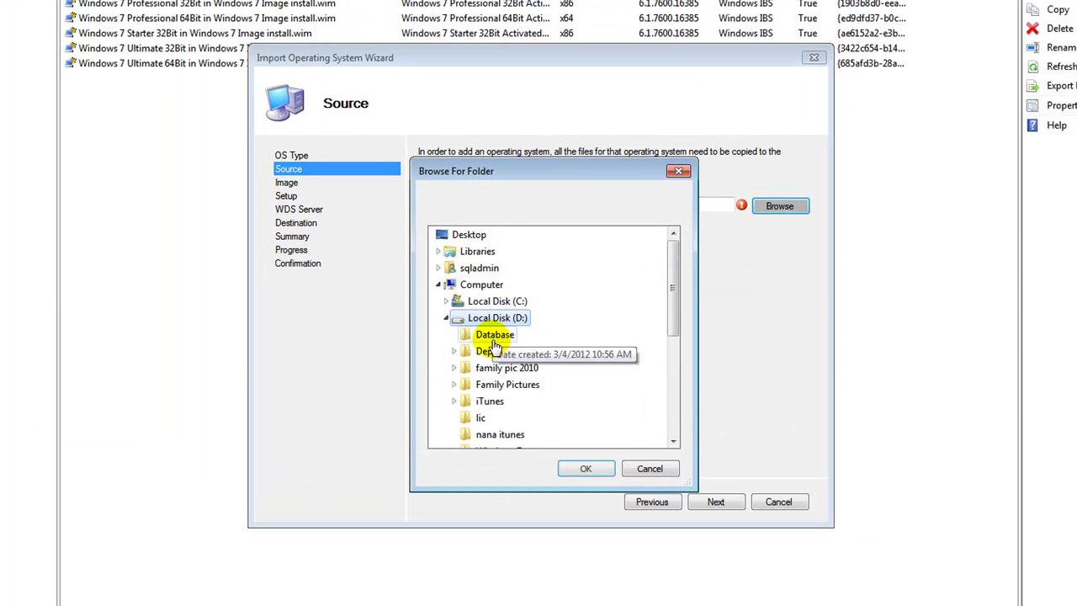
left_click(674, 441)
left_click(501, 434)
left_click(585, 469)
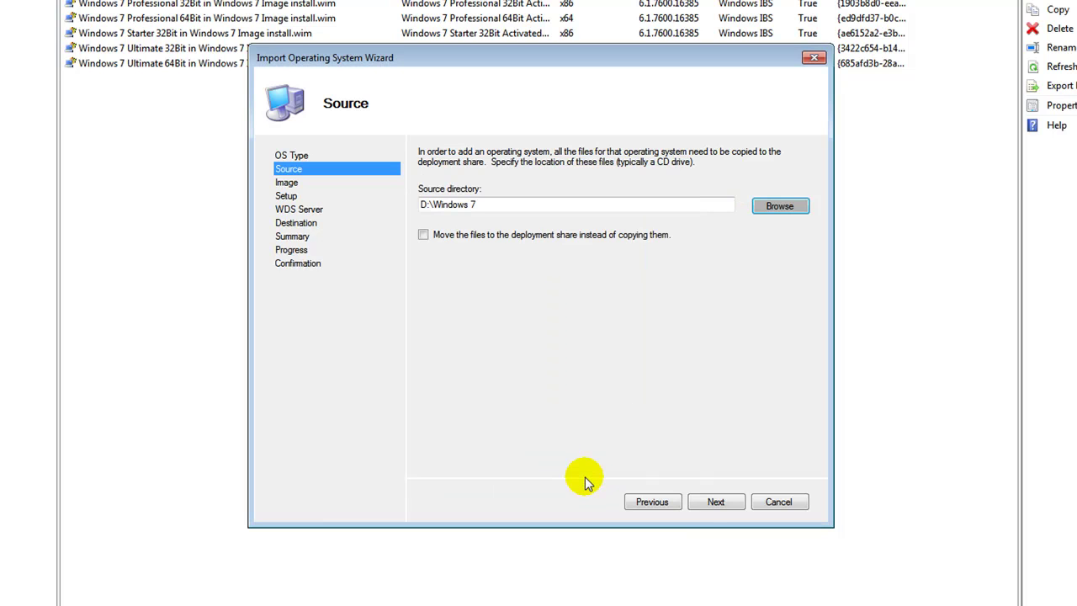
left_click(709, 500)
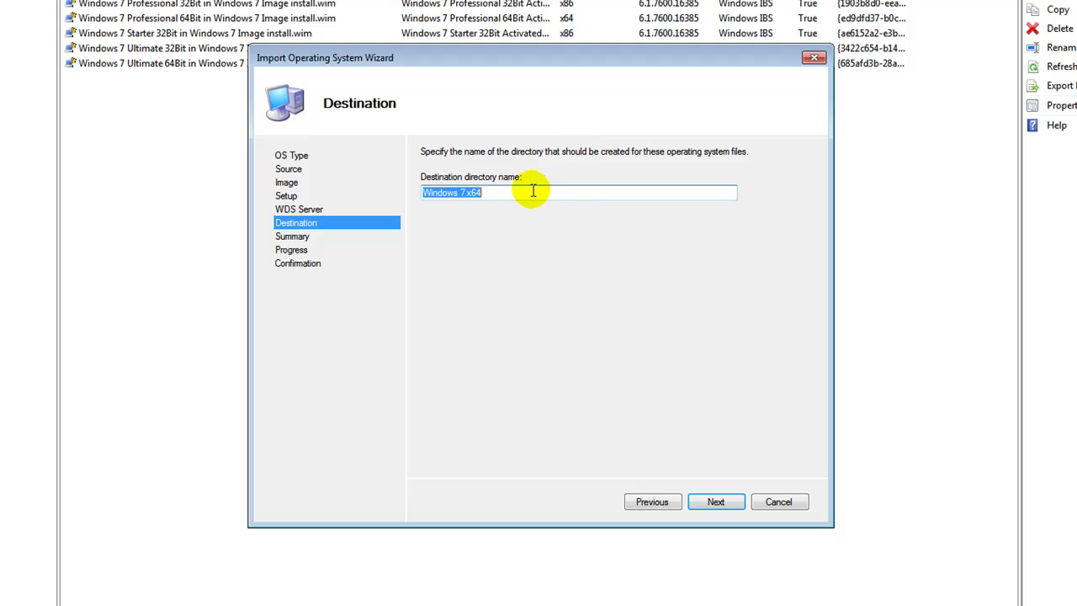
type("TEST")
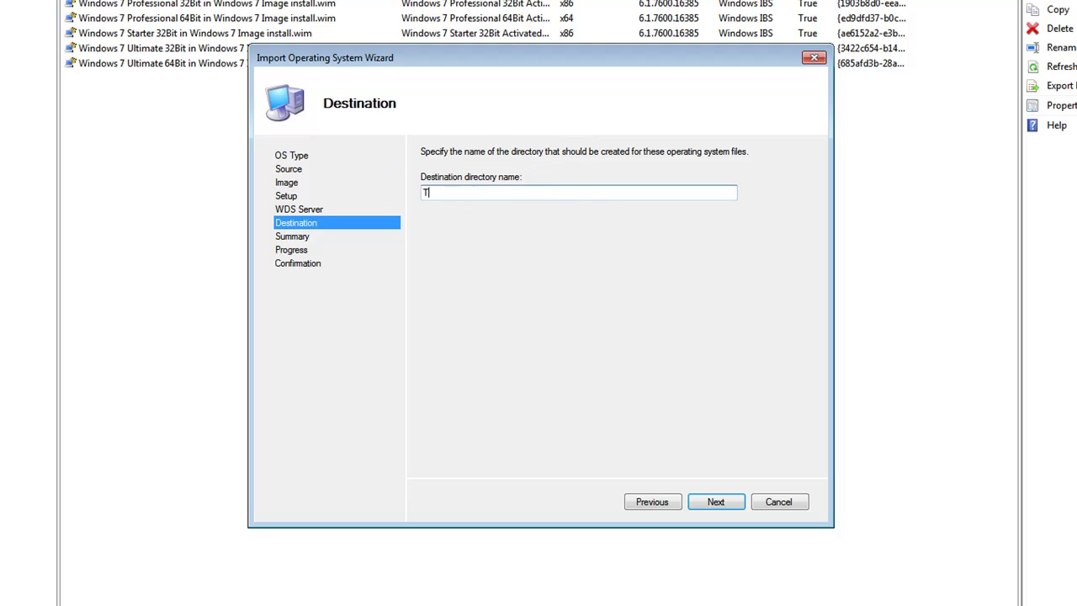
left_click(700, 504)
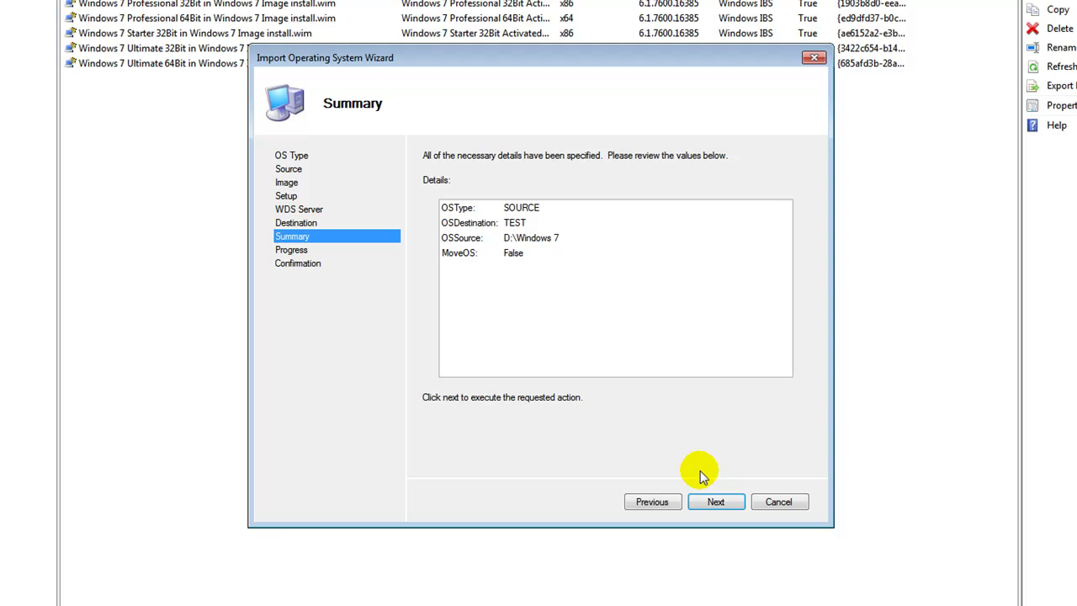
left_click(779, 501)
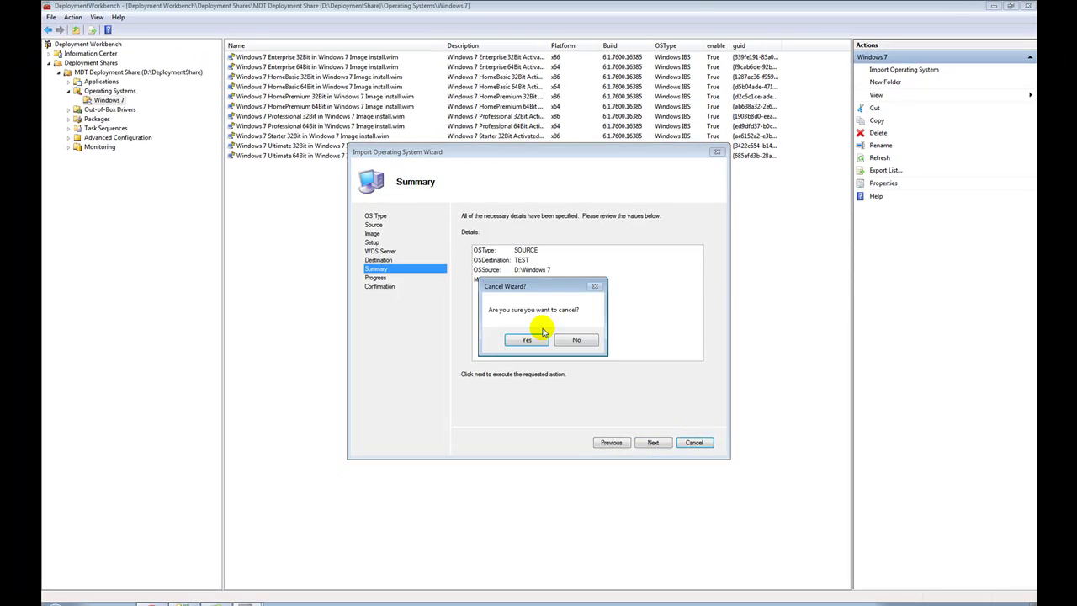
left_click(525, 338)
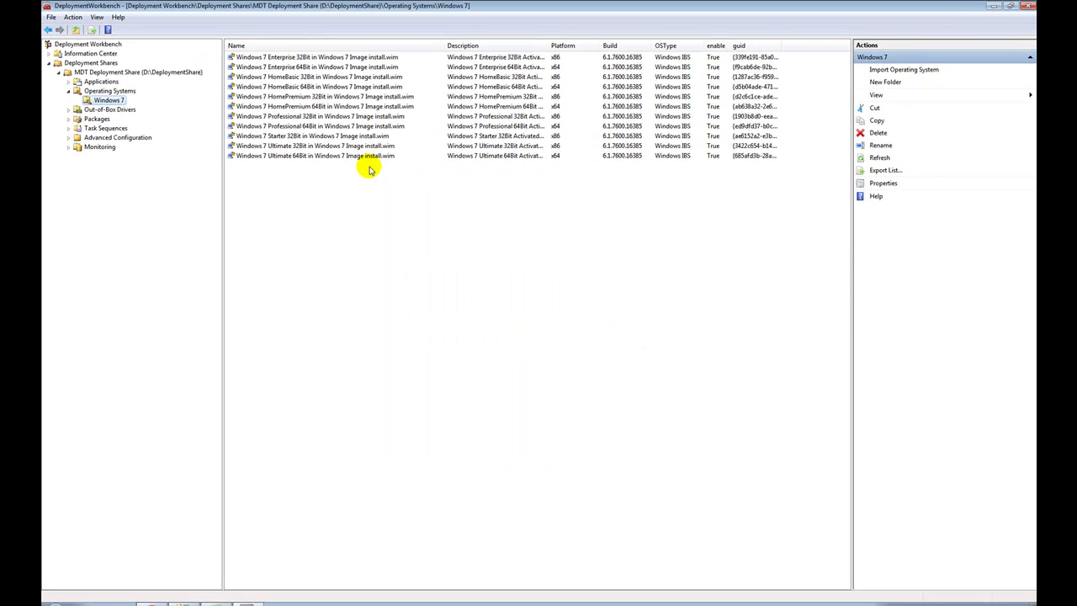
- Widen the Description column and open Applications > Adobe Reader to show Adobe Reader X
left_click_drag(550, 42, 620, 64)
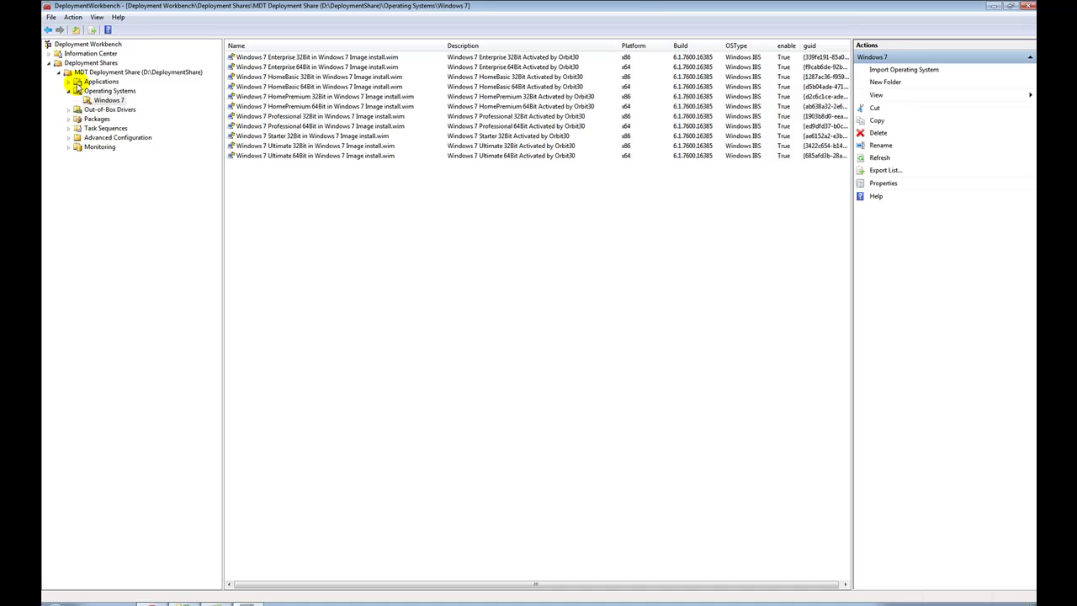
left_click(77, 83)
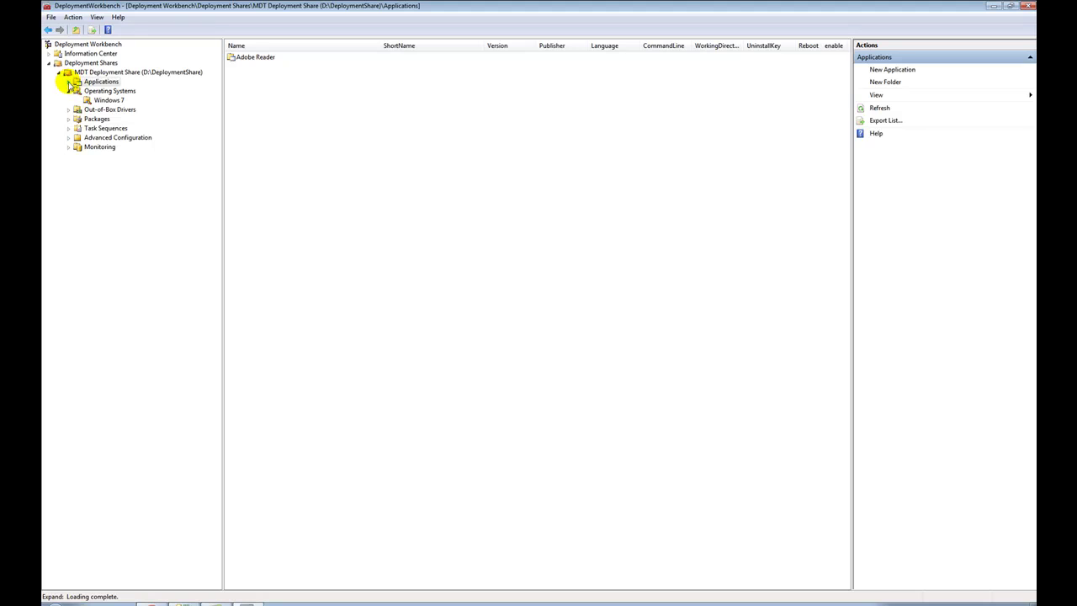
left_click(68, 82)
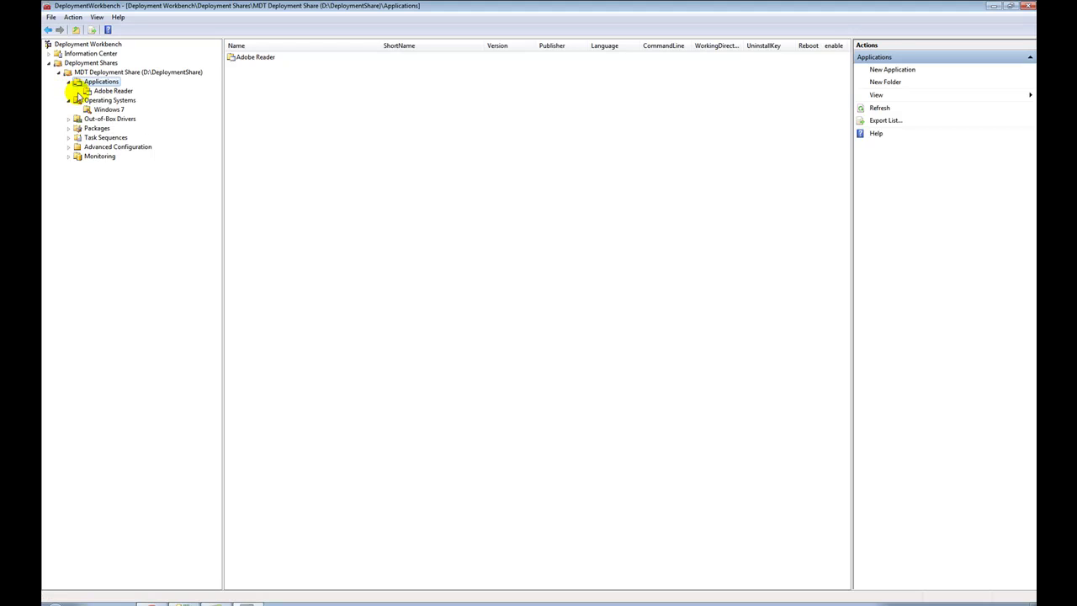
left_click(115, 91)
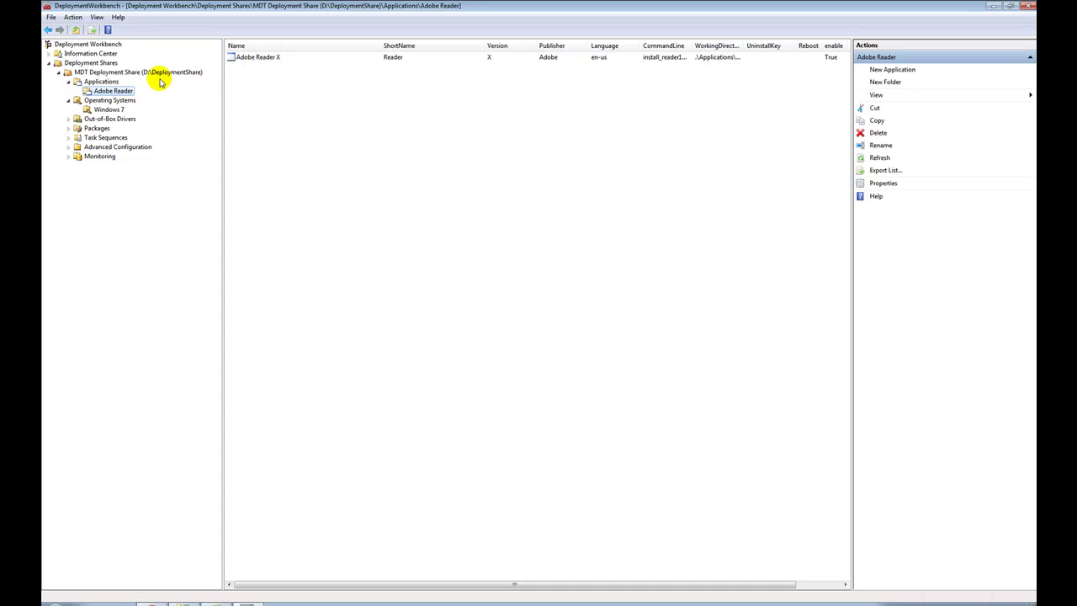
- Start a new source-files application named TEST in Adobe Reader and browse for its source
right_click(117, 95)
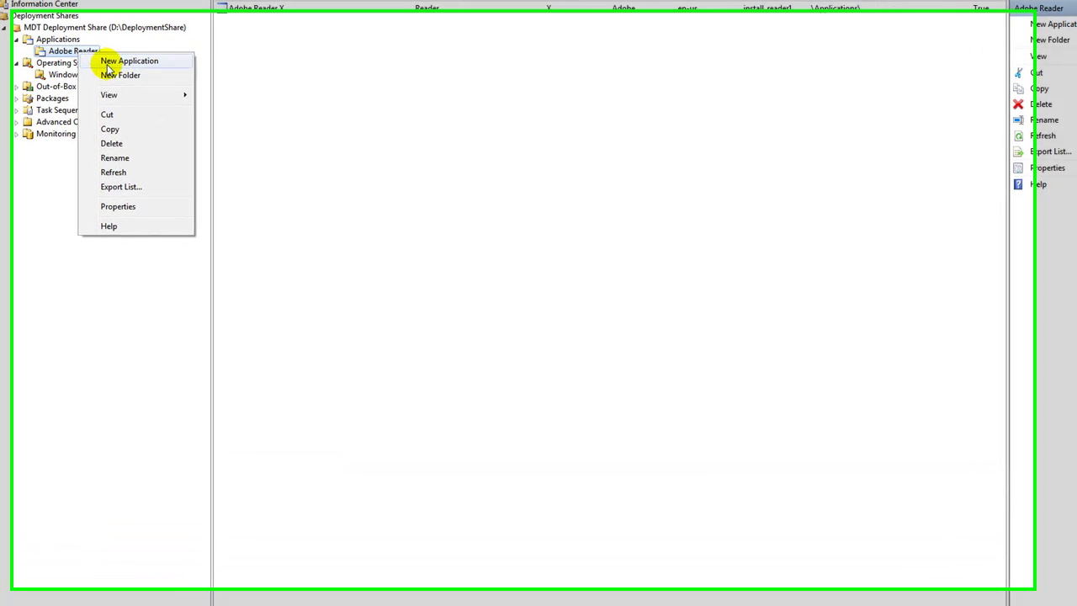
left_click(153, 99)
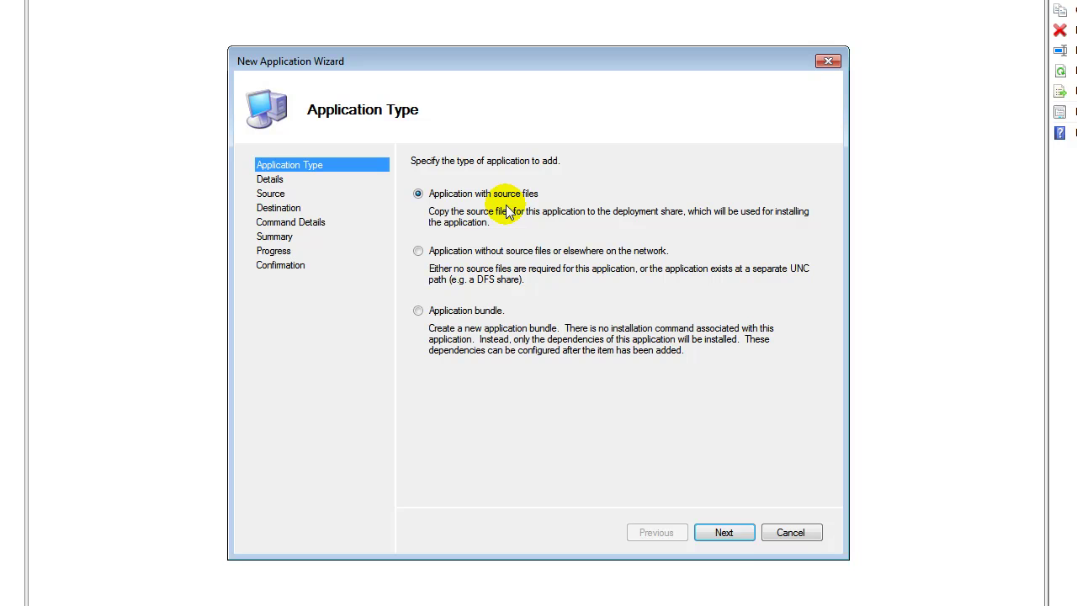
left_click(724, 536)
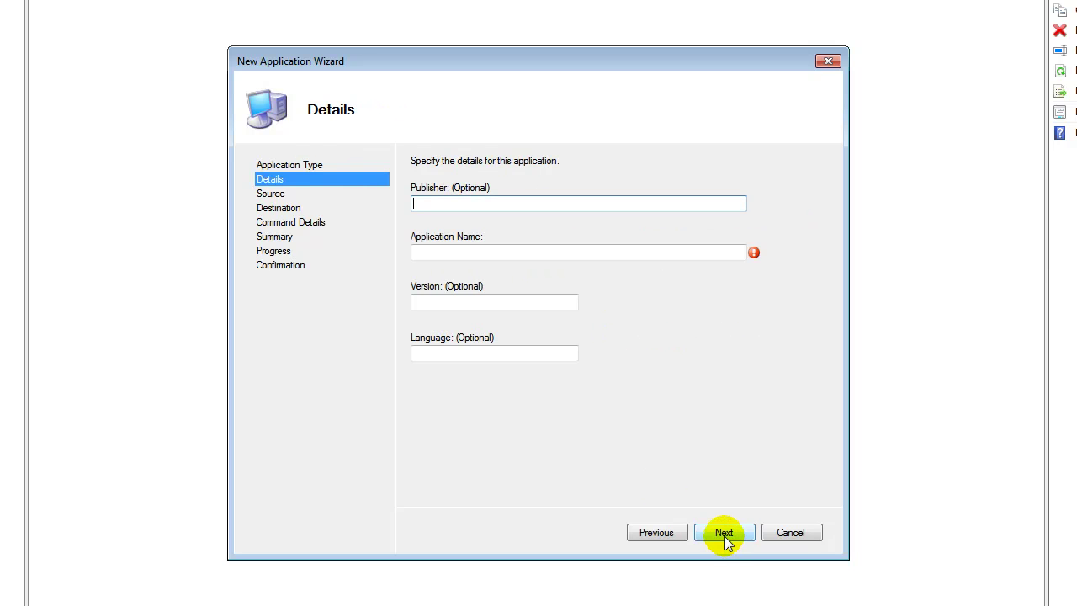
left_click(556, 255)
left_click(498, 254)
type("TEST")
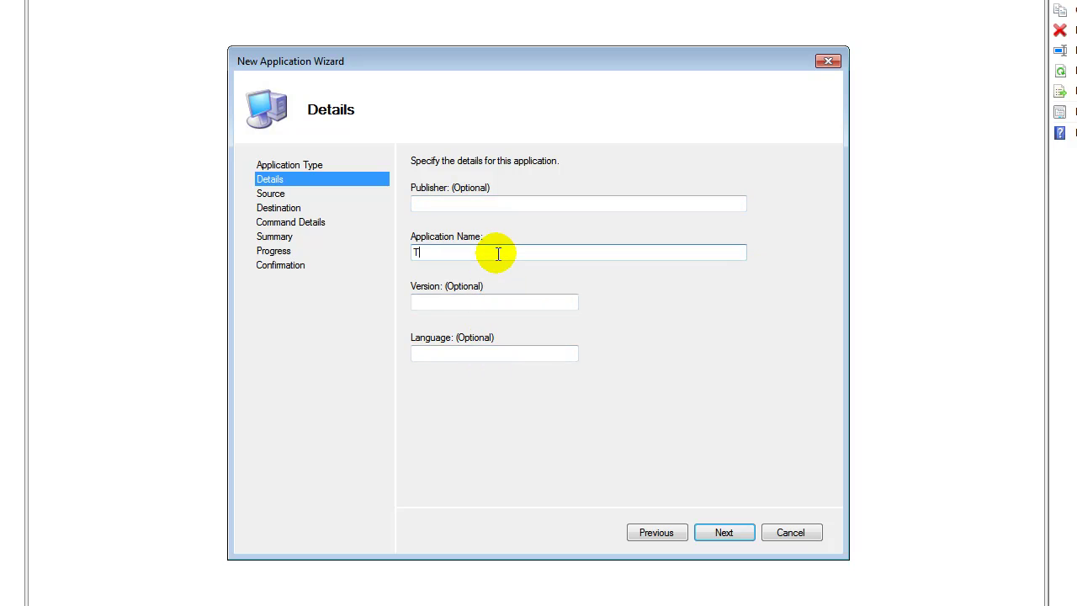
left_click(719, 531)
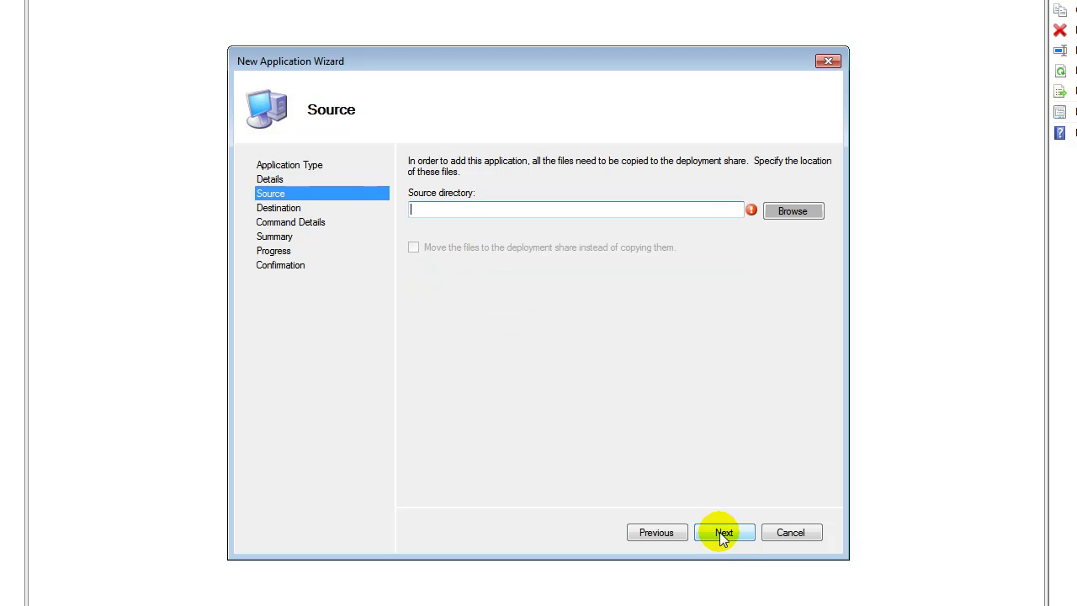
left_click(792, 211)
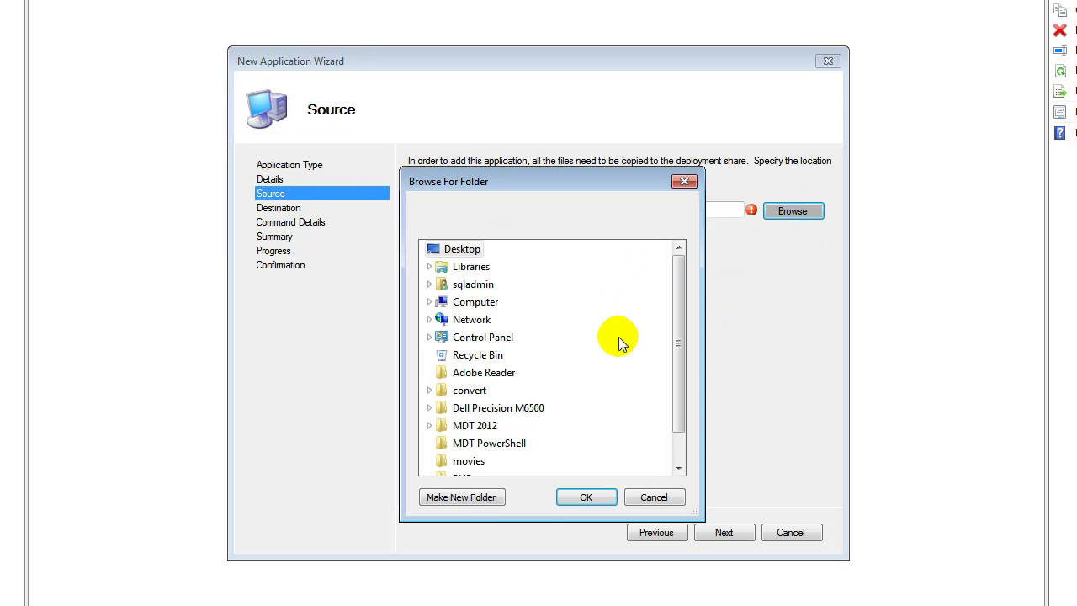
- Set the desktop Adobe Reader folder as the application's source directory
left_click(472, 390)
left_click(488, 372)
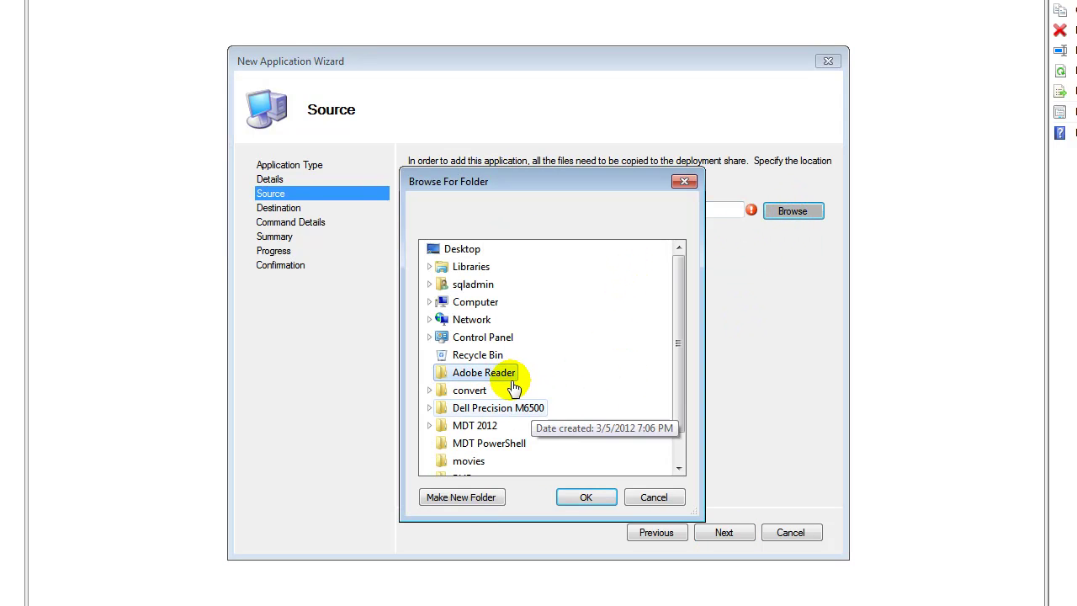
left_click(589, 496)
left_click(711, 532)
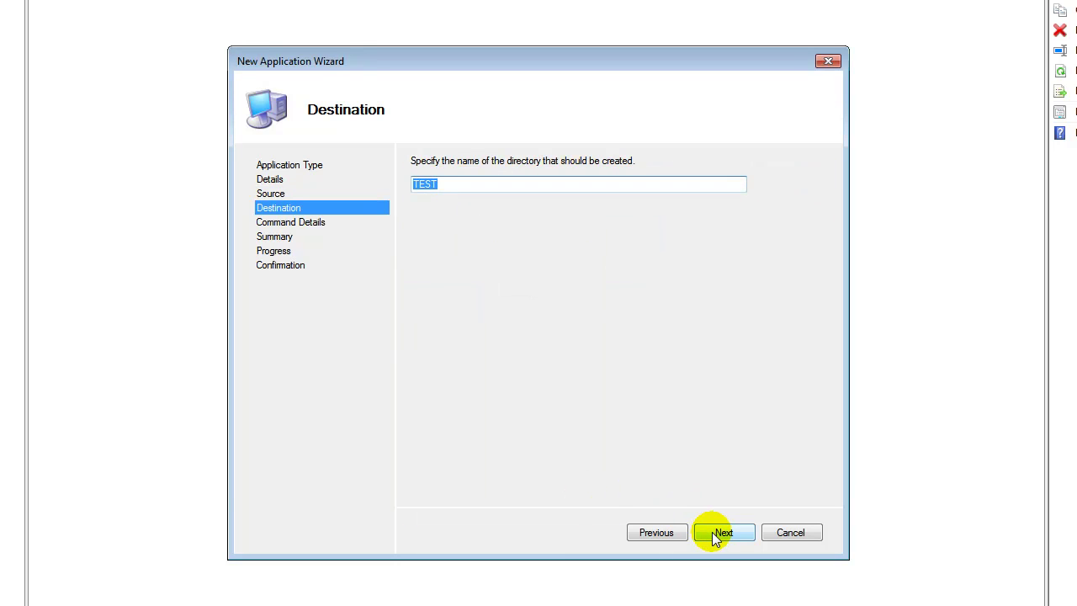
- Keep destination TEST, enter install.exe as command line, then cancel the wizard at Summary
left_click(712, 532)
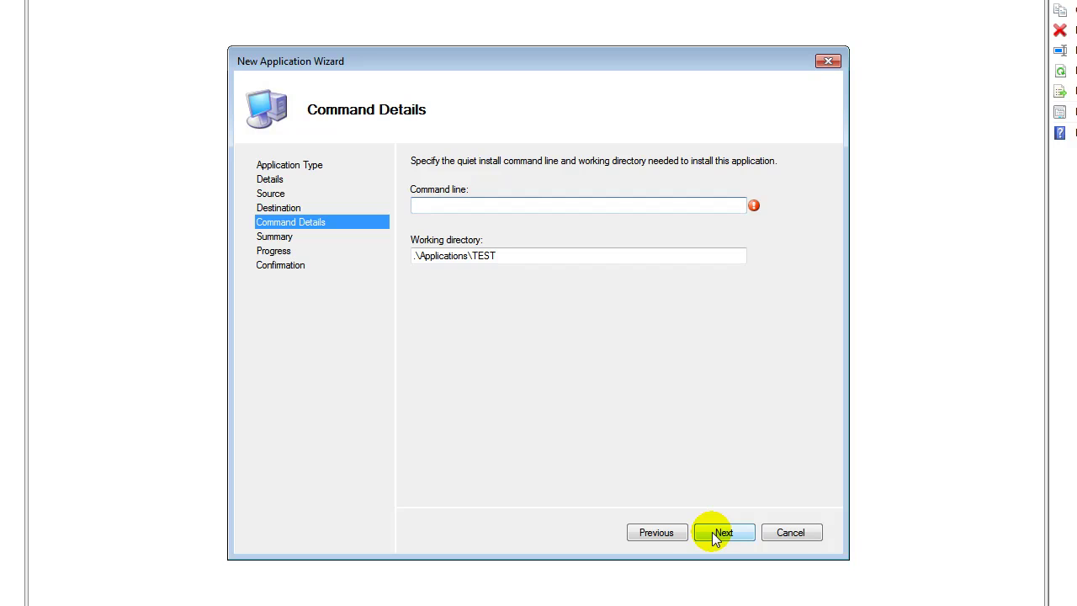
type("install.exe")
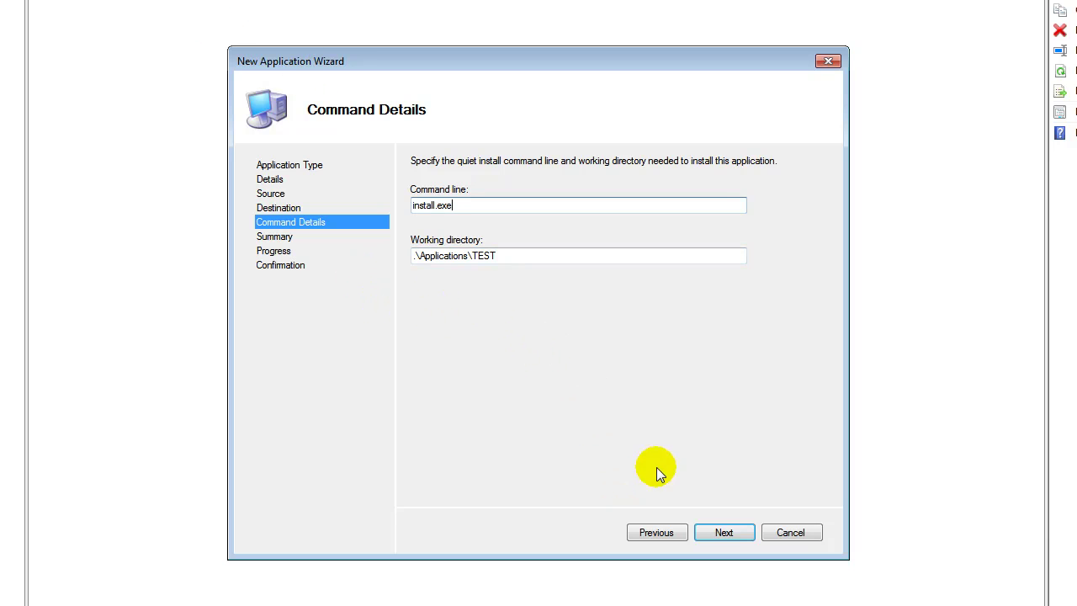
left_click(709, 530)
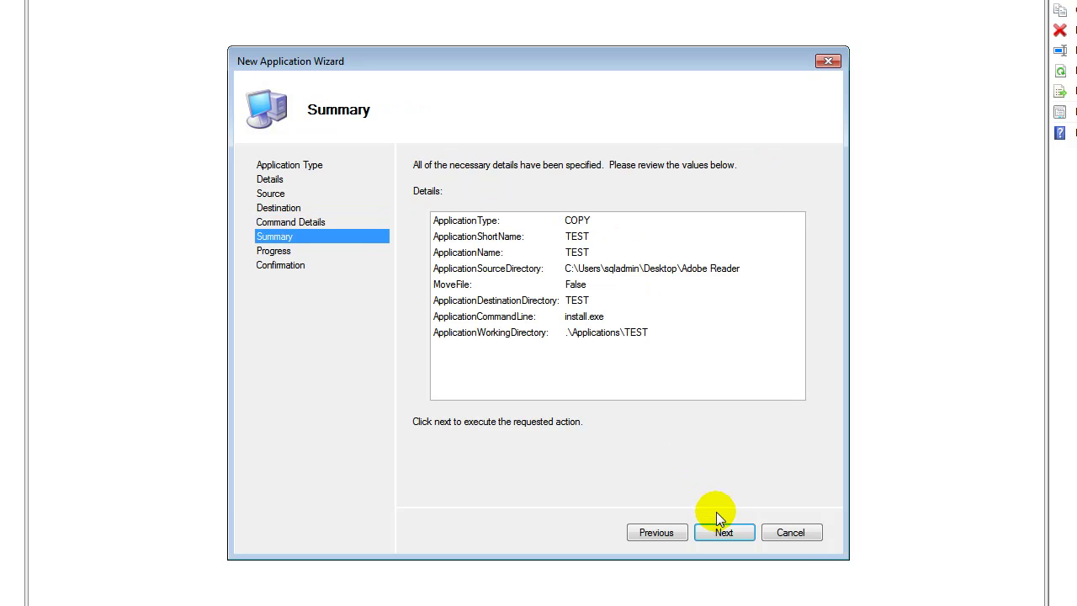
left_click(795, 535)
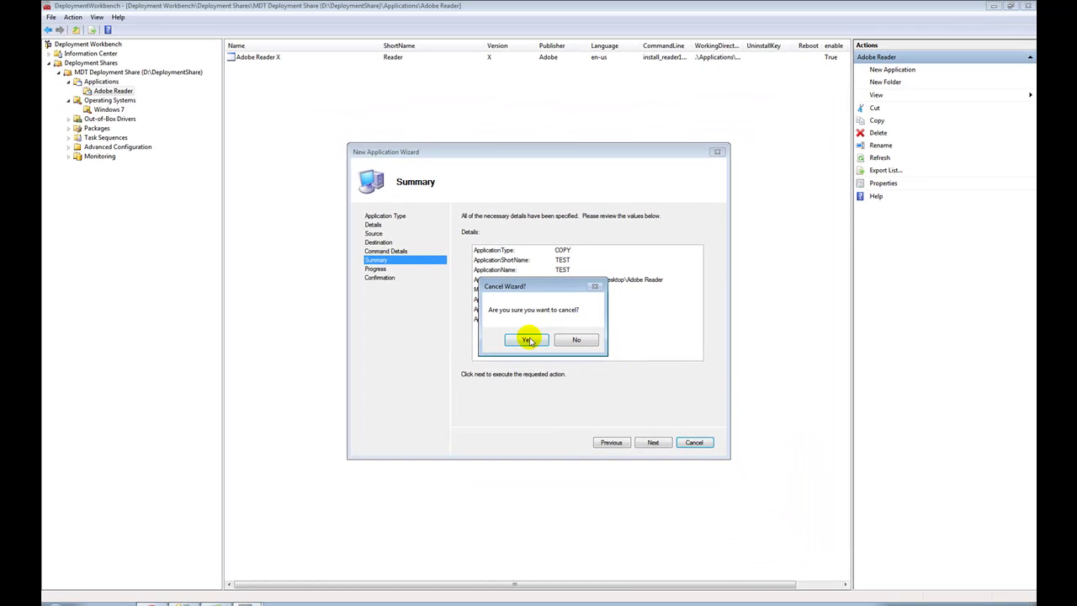
left_click(528, 340)
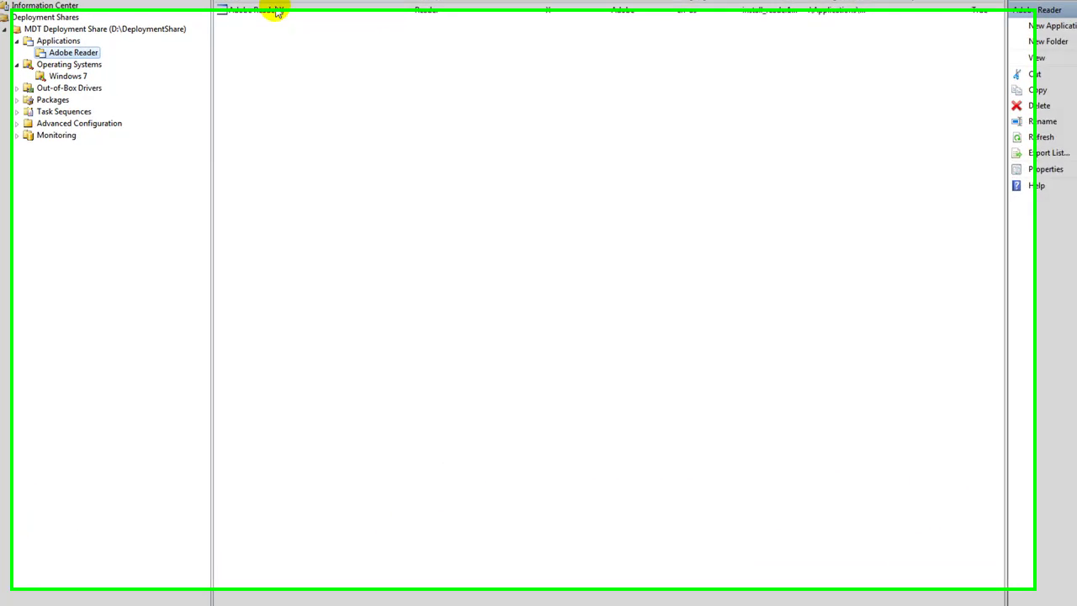
double_click(277, 10)
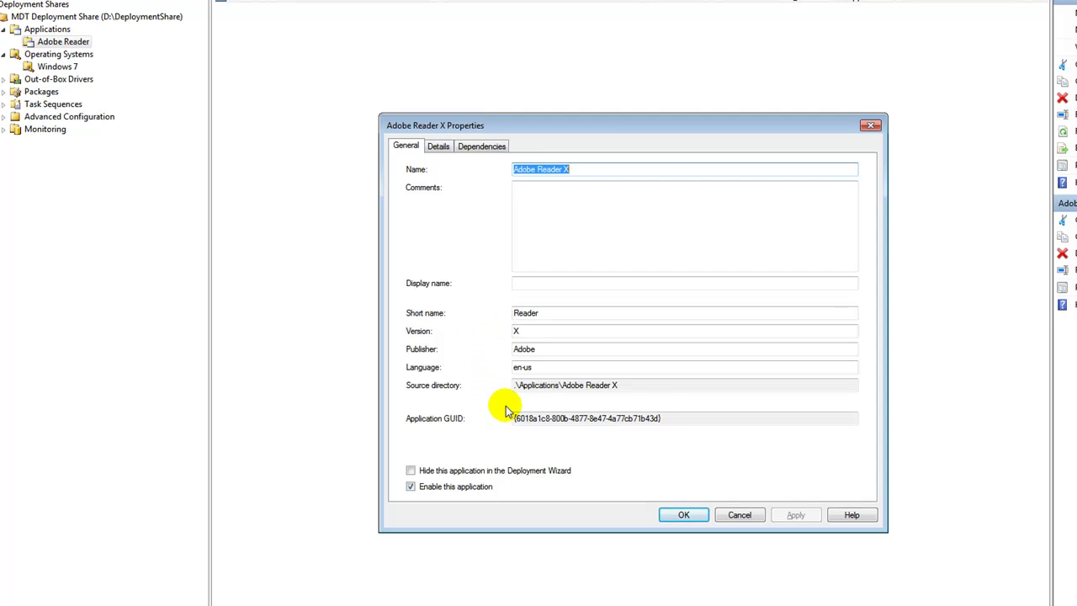
left_click_drag(665, 421, 505, 438)
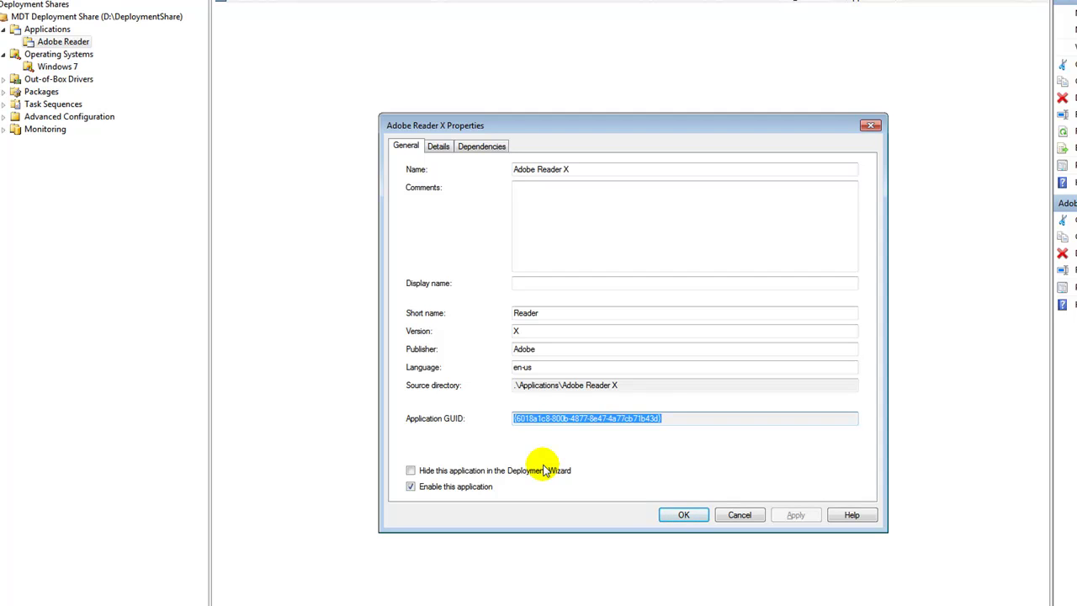
left_click(438, 147)
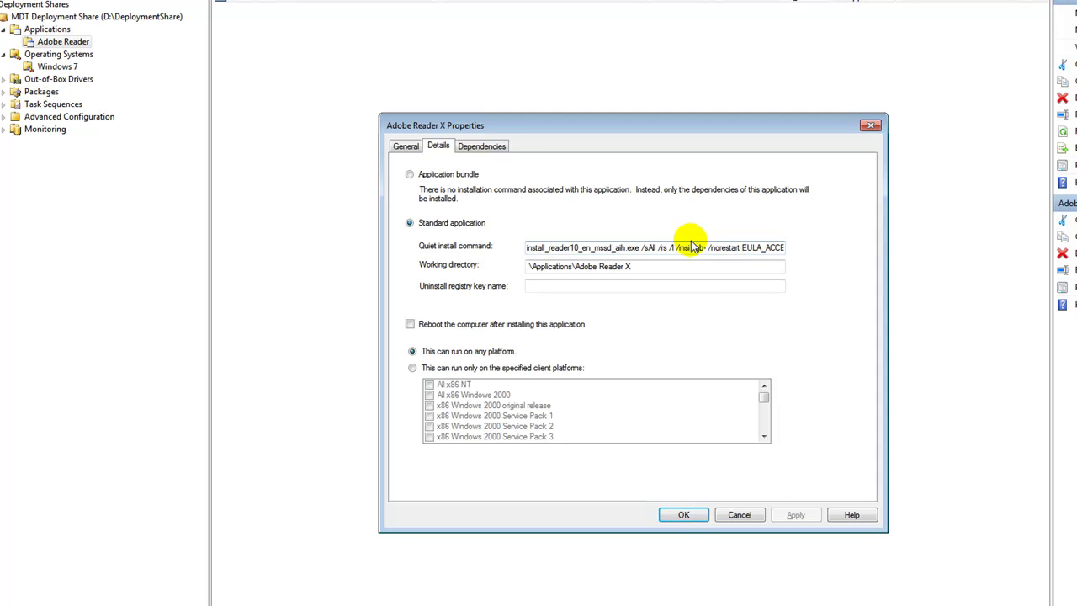
left_click_drag(694, 248, 800, 267)
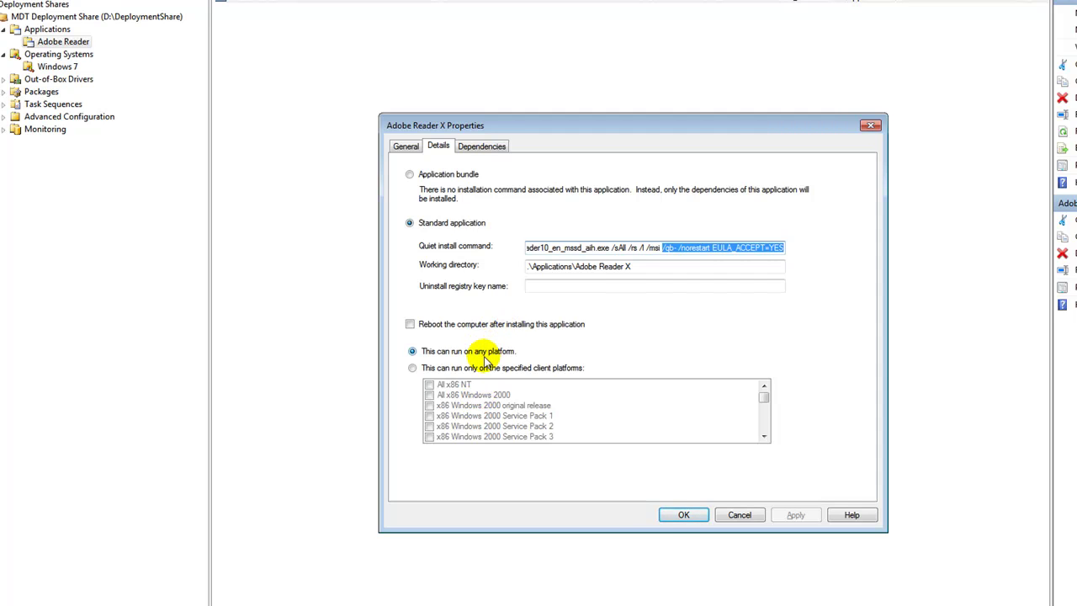
left_click(677, 521)
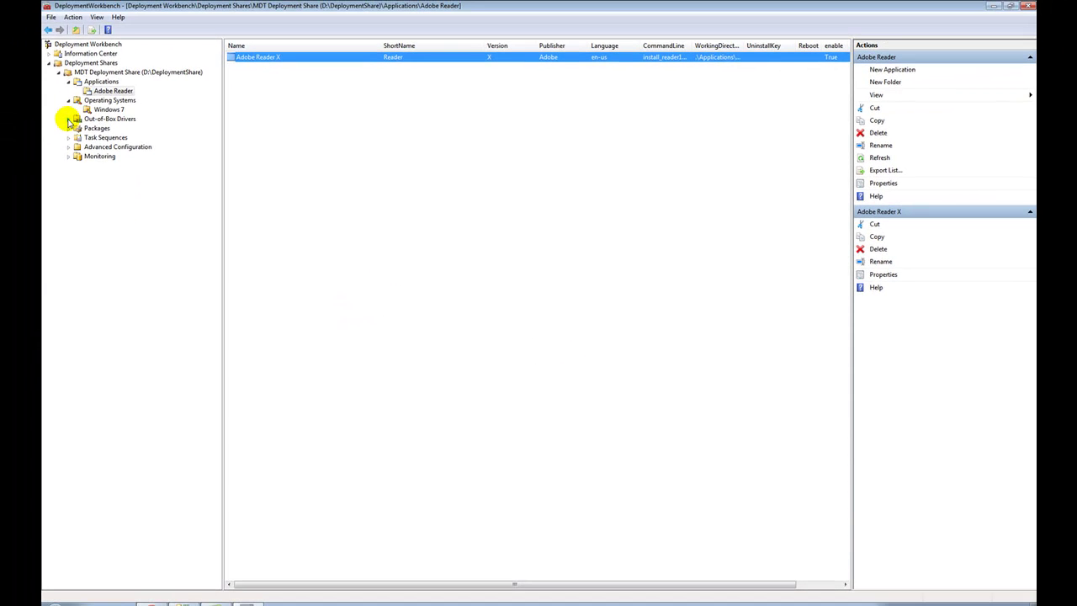
- Open the Dell Precision M6500 driver folder showing its eight Broadcom network drivers
left_click(69, 121)
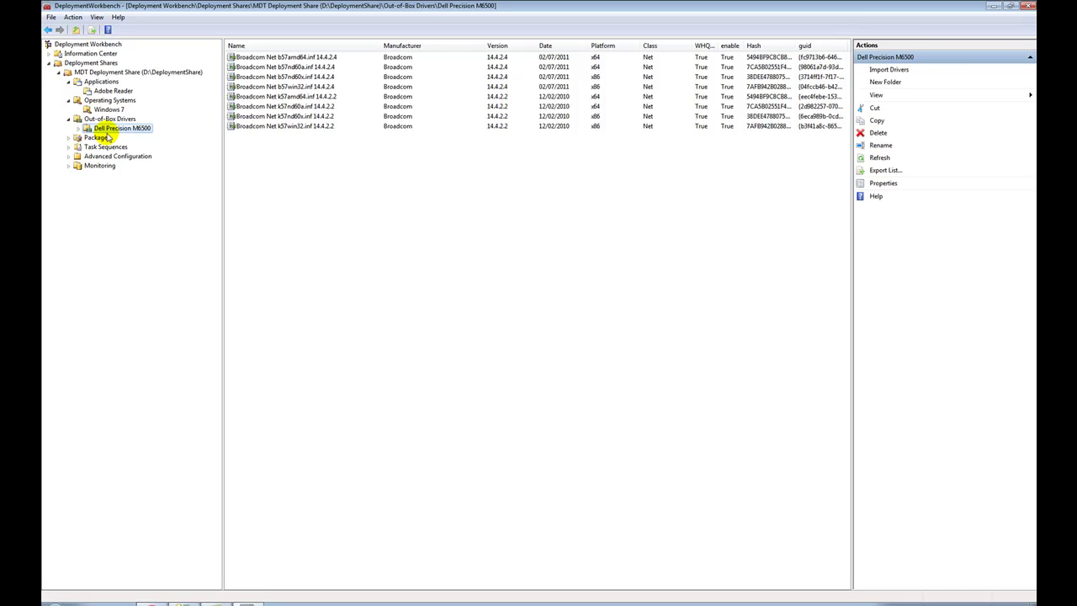
right_click(108, 132)
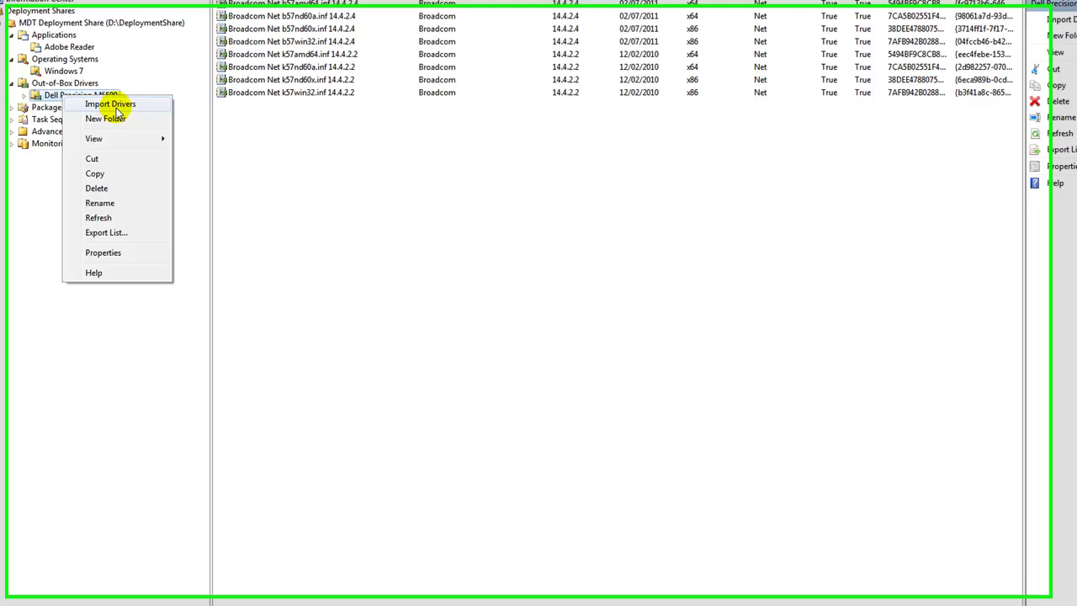
- Run Import Drivers from the desktop Dell Precision M6500 folder, cancel it, then expand Task Sequences
left_click(145, 135)
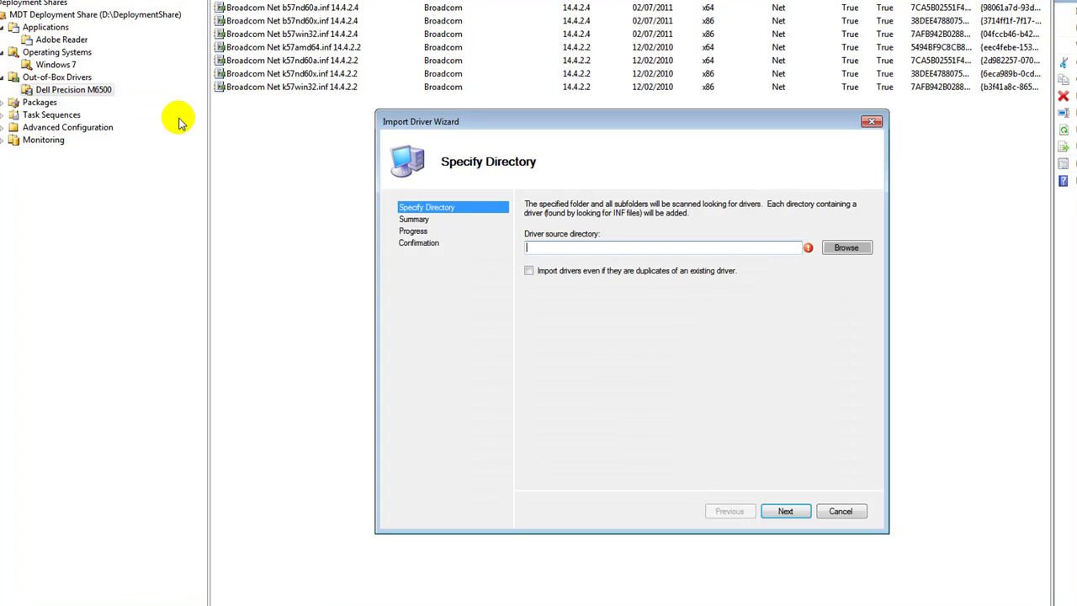
left_click(841, 250)
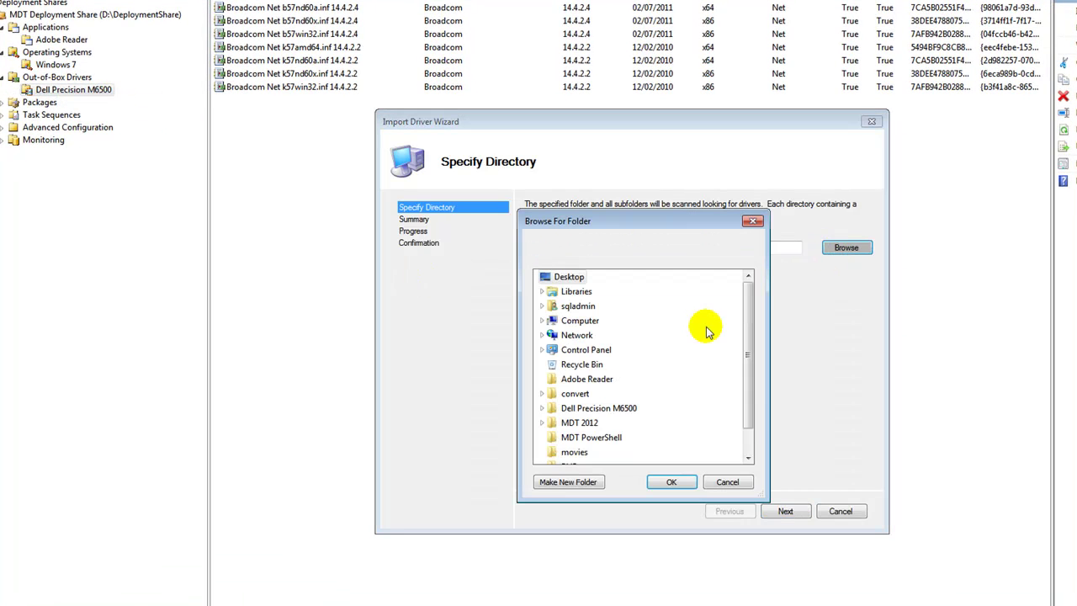
double_click(596, 409)
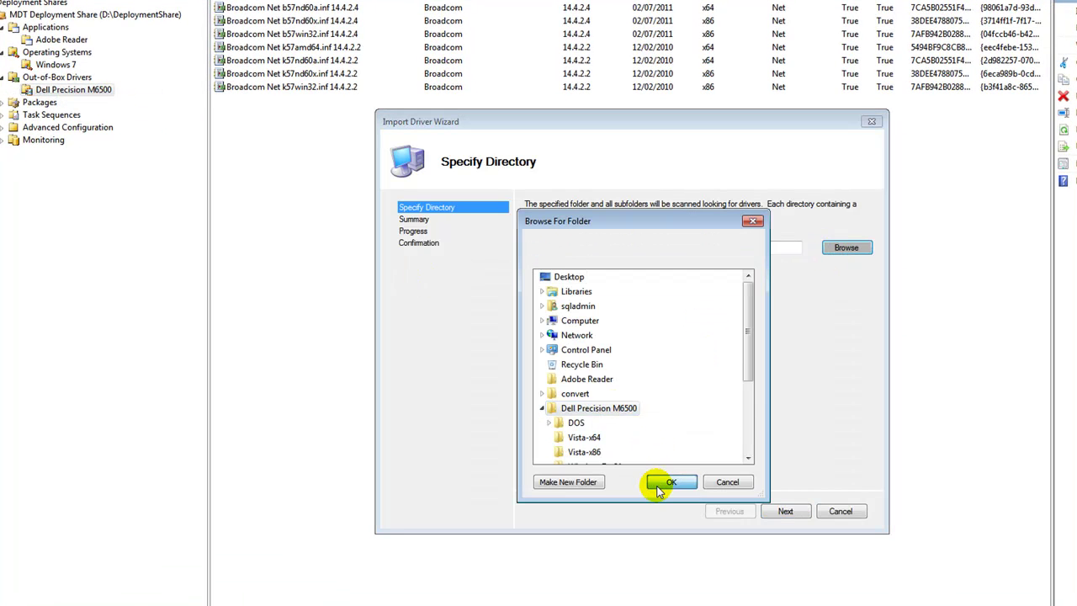
left_click(660, 485)
left_click(783, 511)
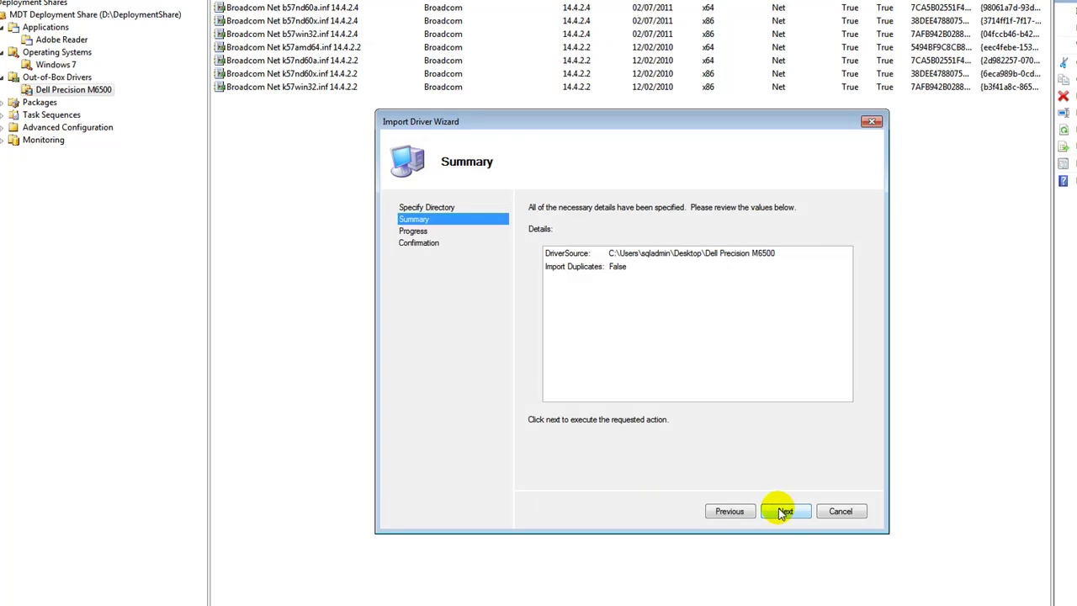
left_click(837, 510)
left_click(615, 374)
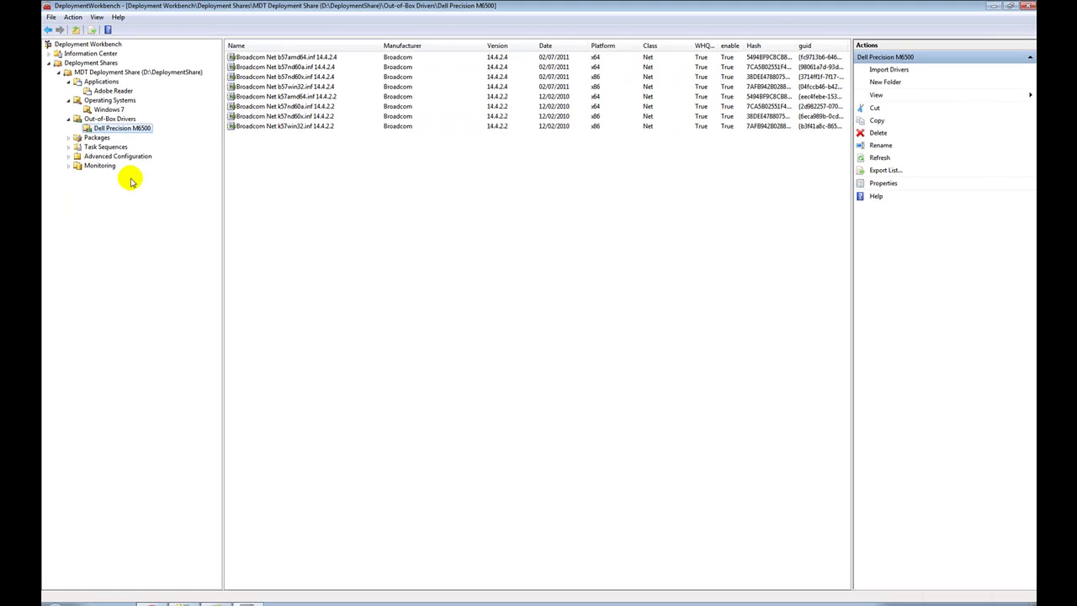
left_click(68, 147)
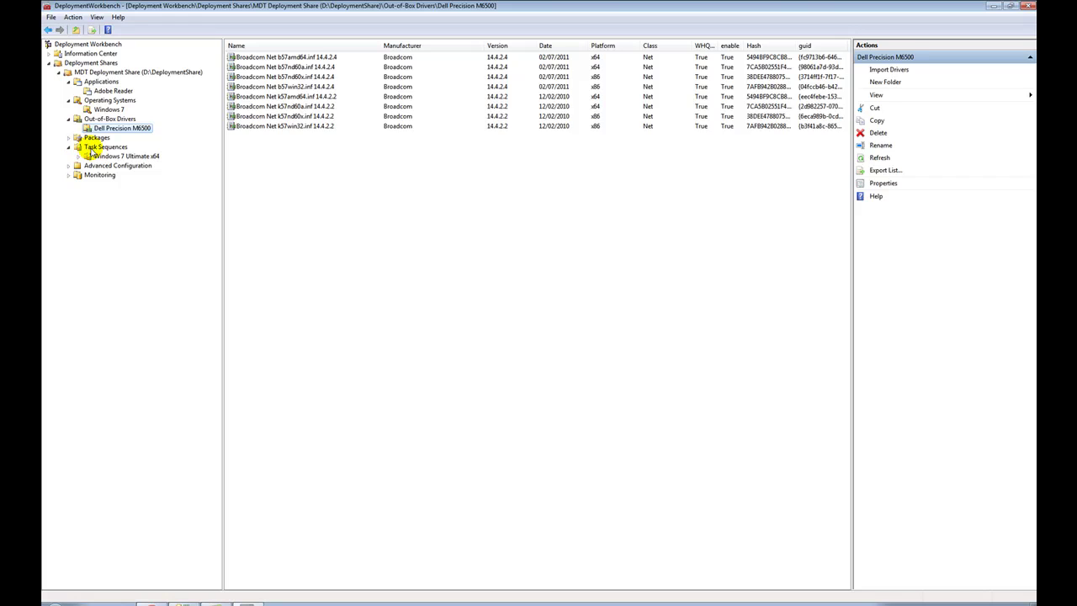
- Select the Windows 7 Ultimate x64 folder under Task Sequences
left_click(91, 149)
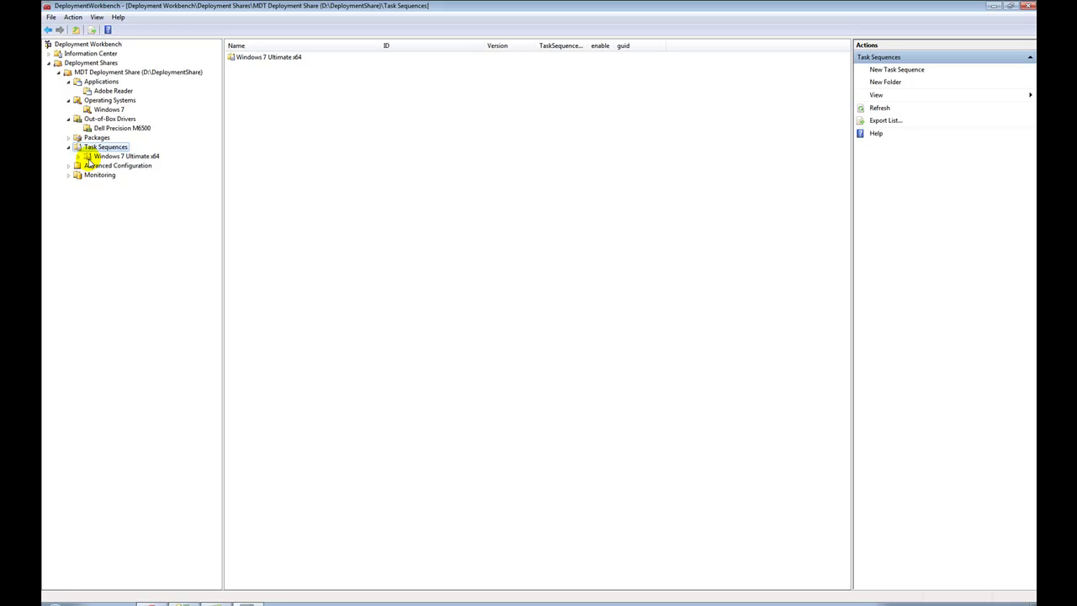
left_click(91, 157)
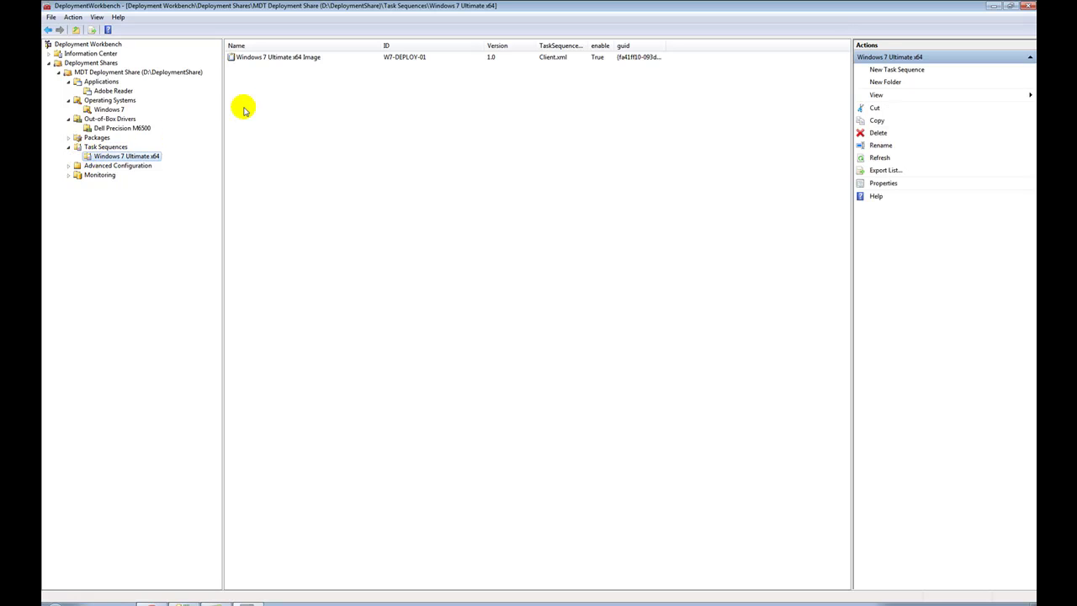
right_click(148, 157)
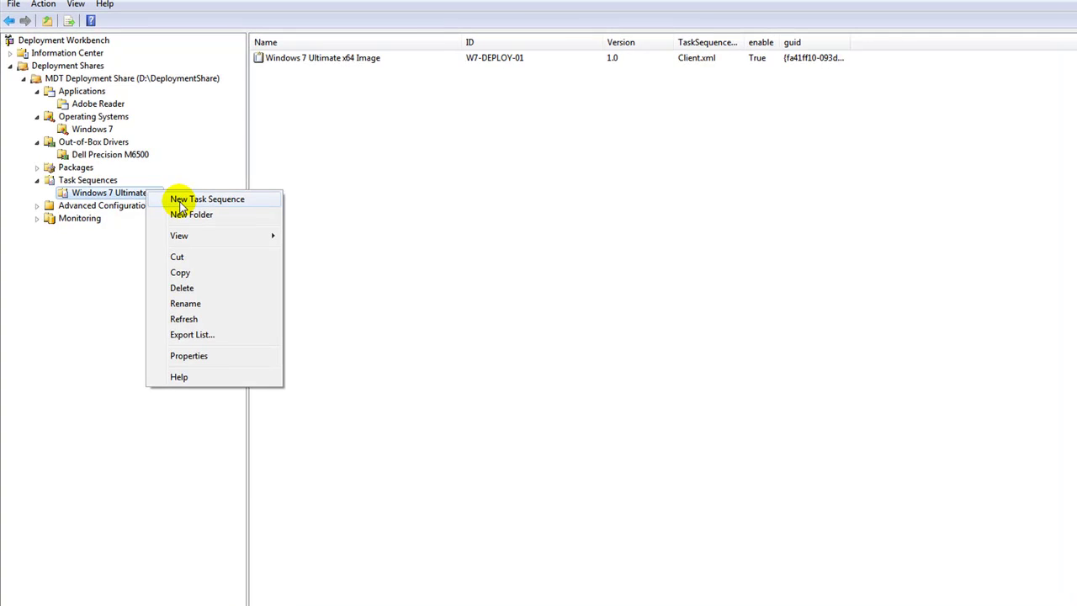
- Start a new task sequence there, cancel it unsaved, and bring up Task Sequences actions
left_click(179, 202)
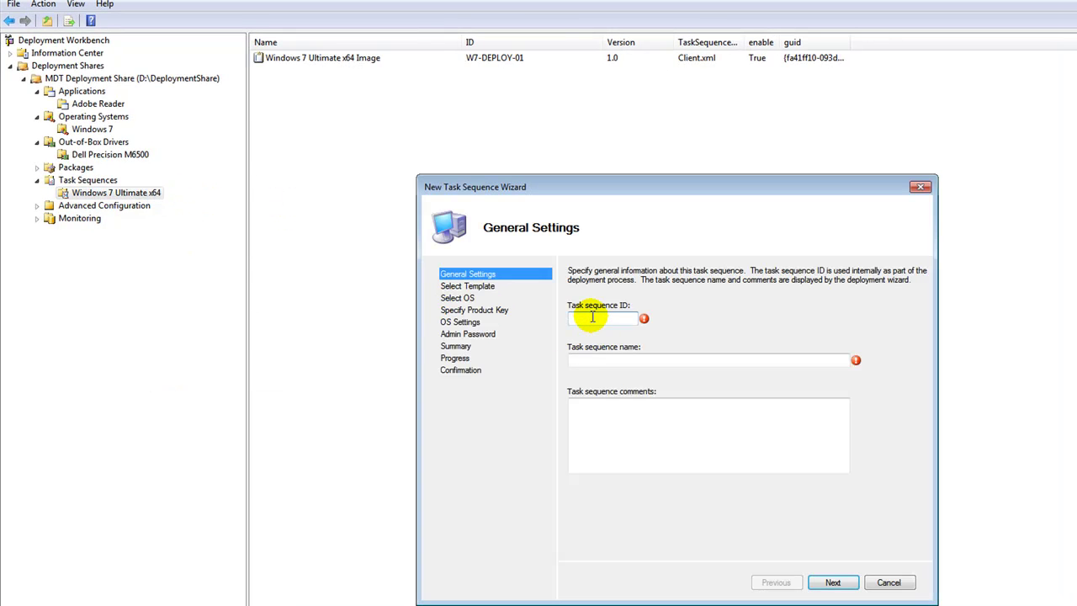
type("W")
key("BackSpace")
left_click(886, 583)
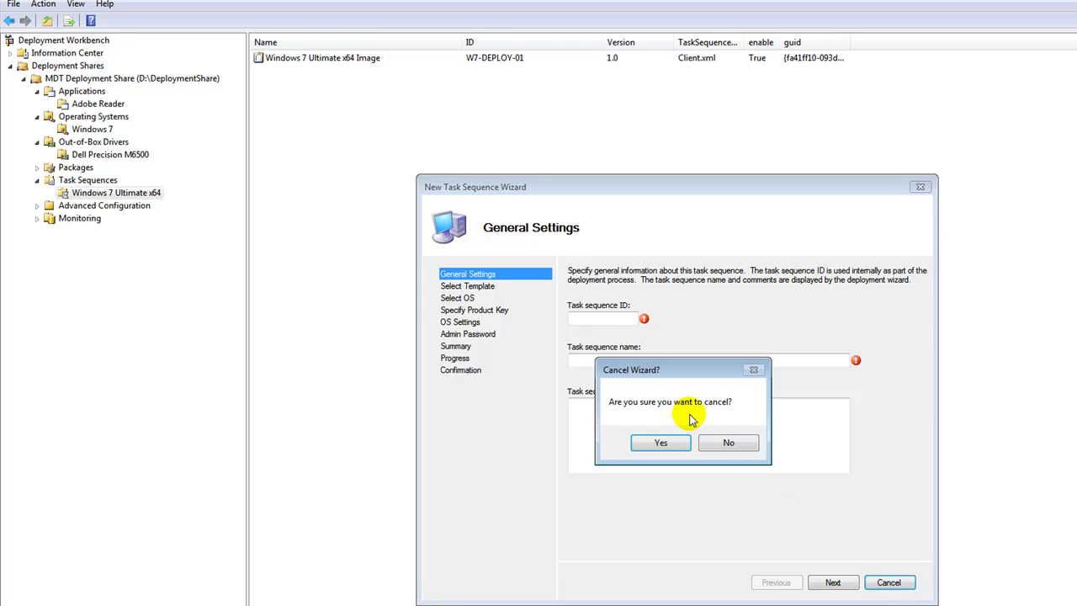
left_click(666, 440)
left_click(108, 182)
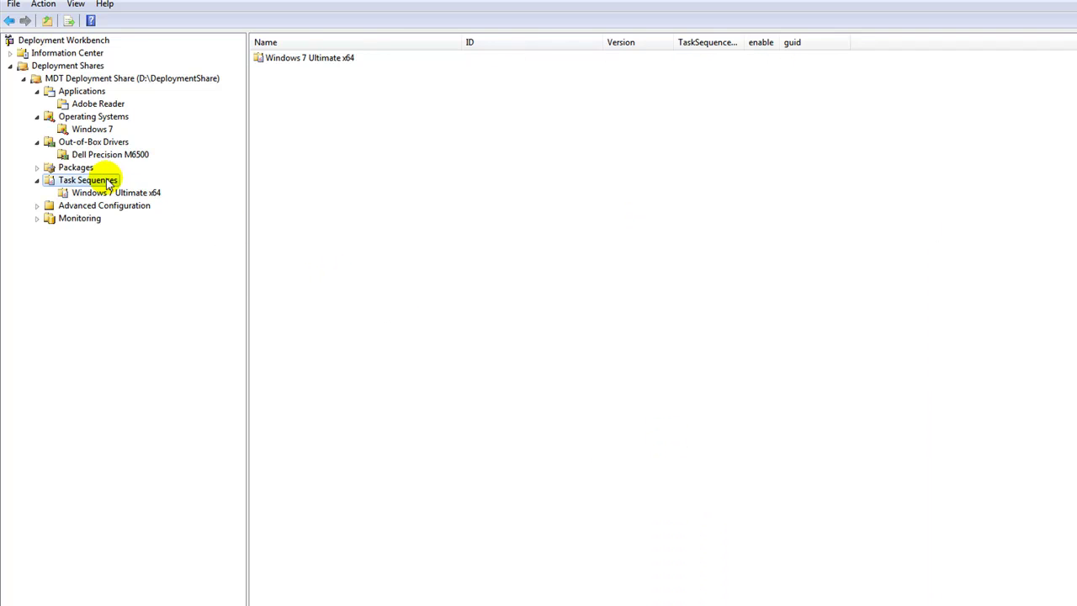
right_click(108, 181)
- Create a 'Windows 7 Enterprise x64' folder under Task Sequences and select it
left_click(138, 205)
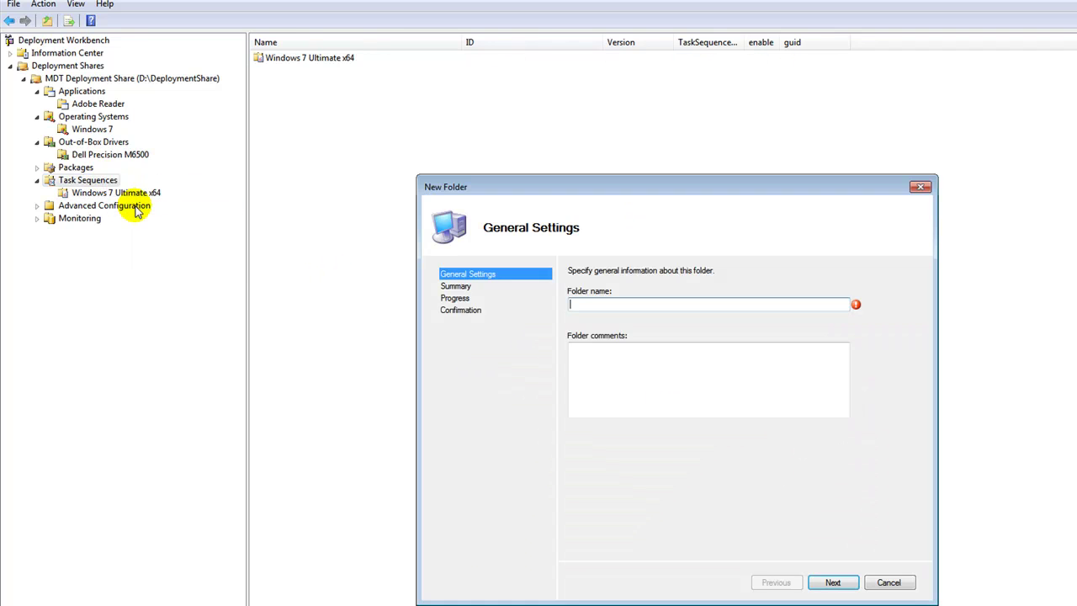
type("Windows 7 ")
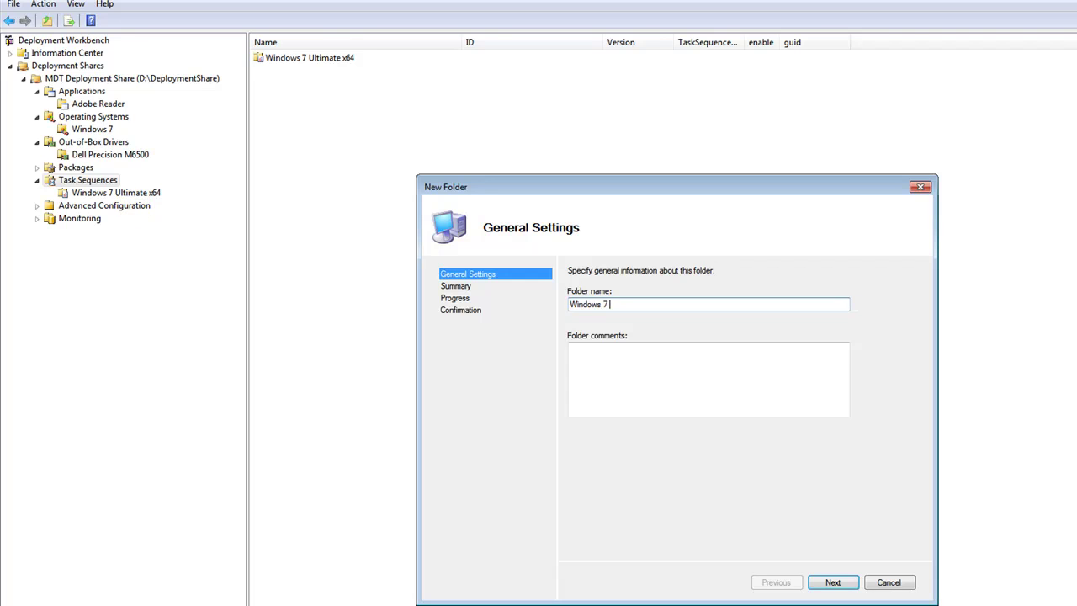
type("Enterprise x64")
key("Return")
key("Return")
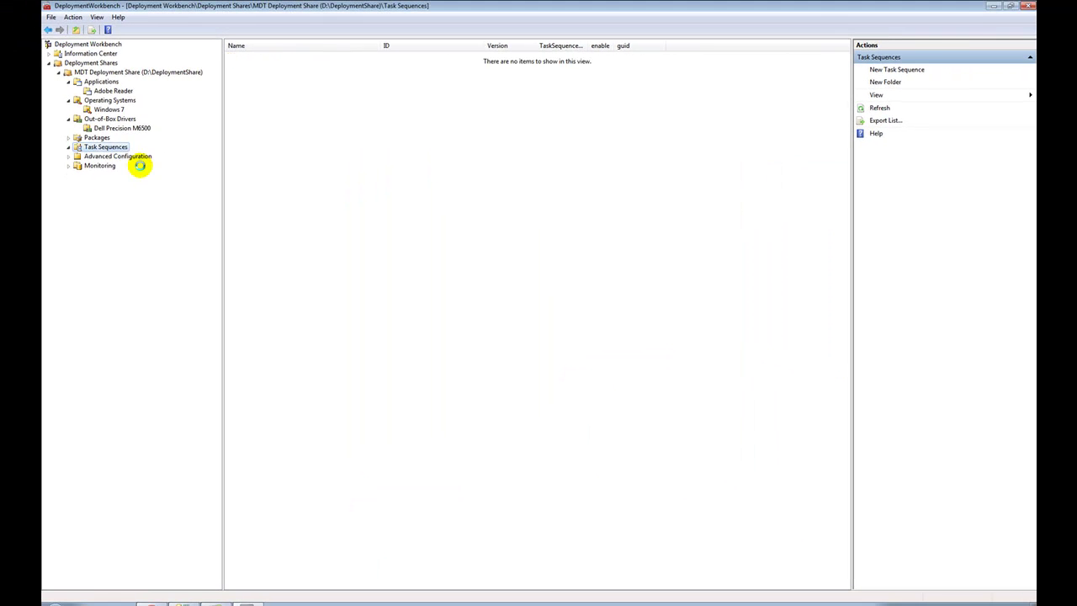
double_click(106, 146)
left_click(112, 166)
right_click(114, 168)
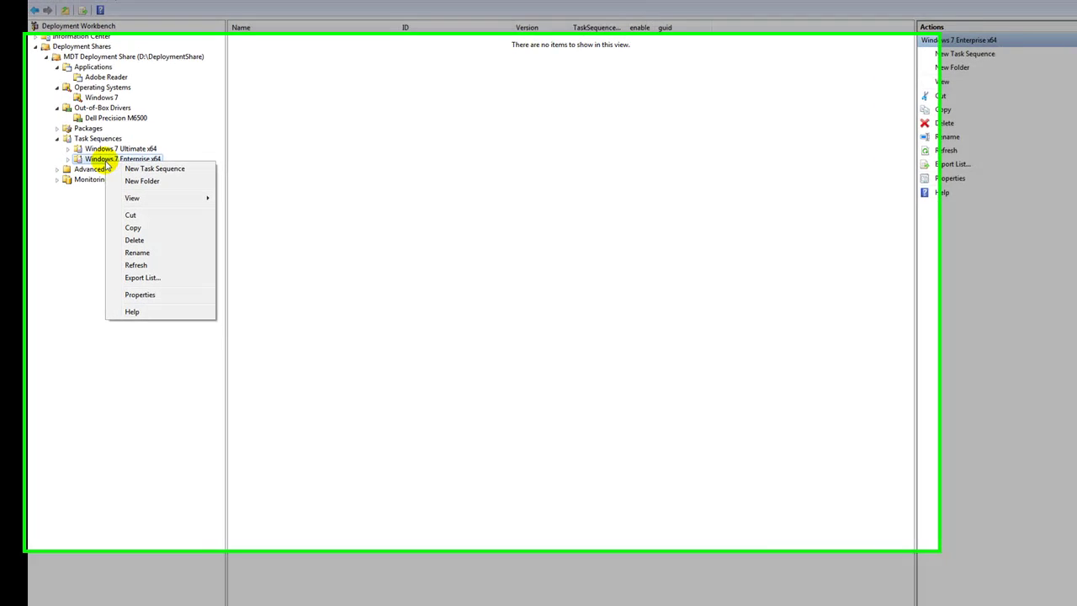
- Create task sequence W7-DEPLOY-02 'Windows 7 Enterprise x64 Image' from the Standard Client Task Sequence template
left_click(181, 176)
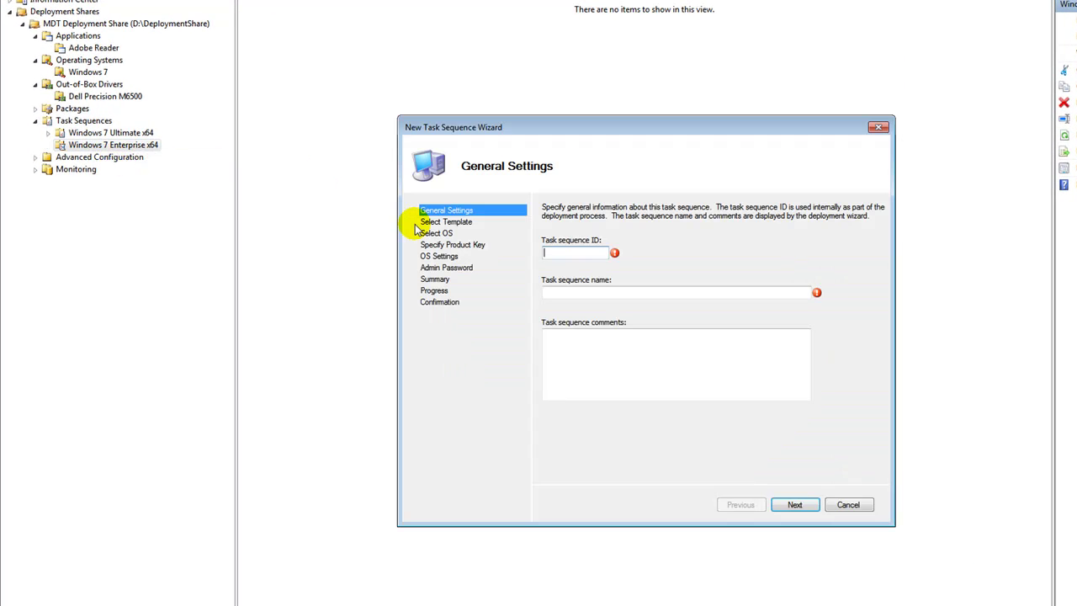
type("wi")
key("BackSpace")
key("BackSpace")
type("W7-DEPLOY-02")
left_click(563, 292)
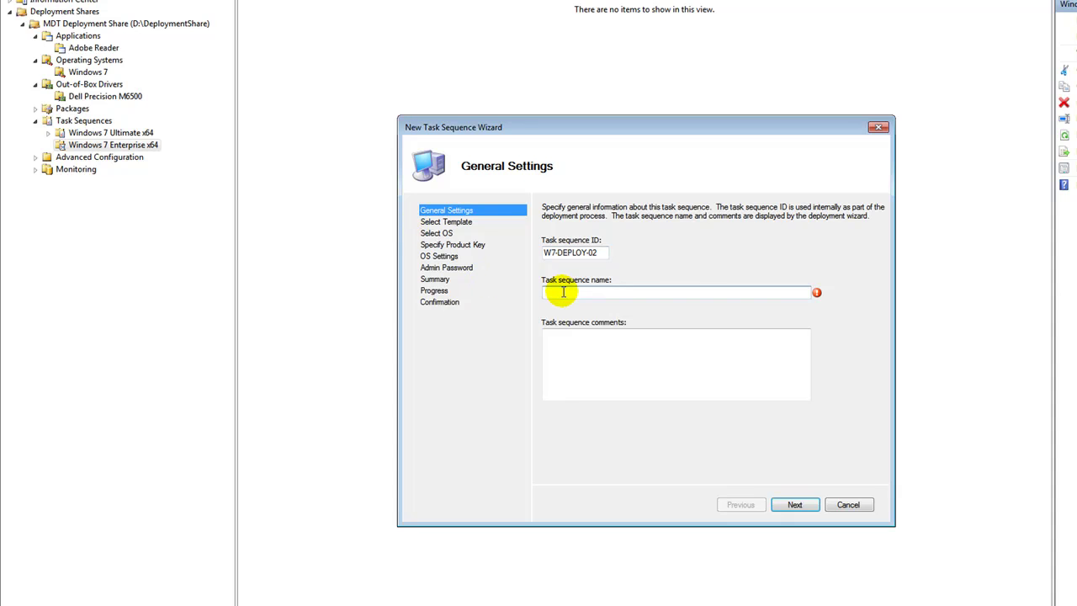
type("Windows ")
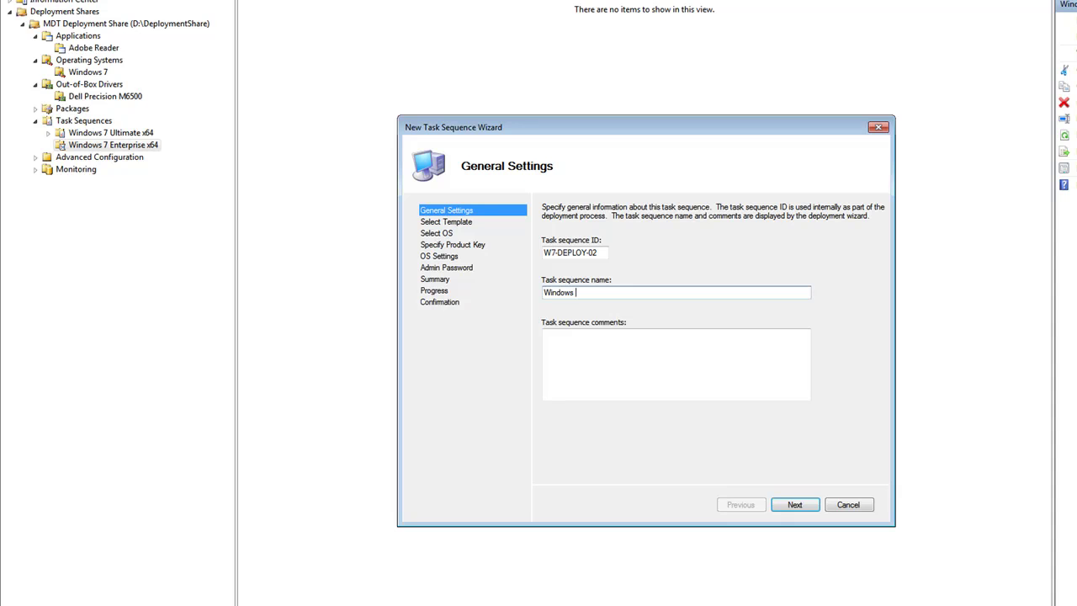
type("7 Enterprise x64 Image")
key("Return")
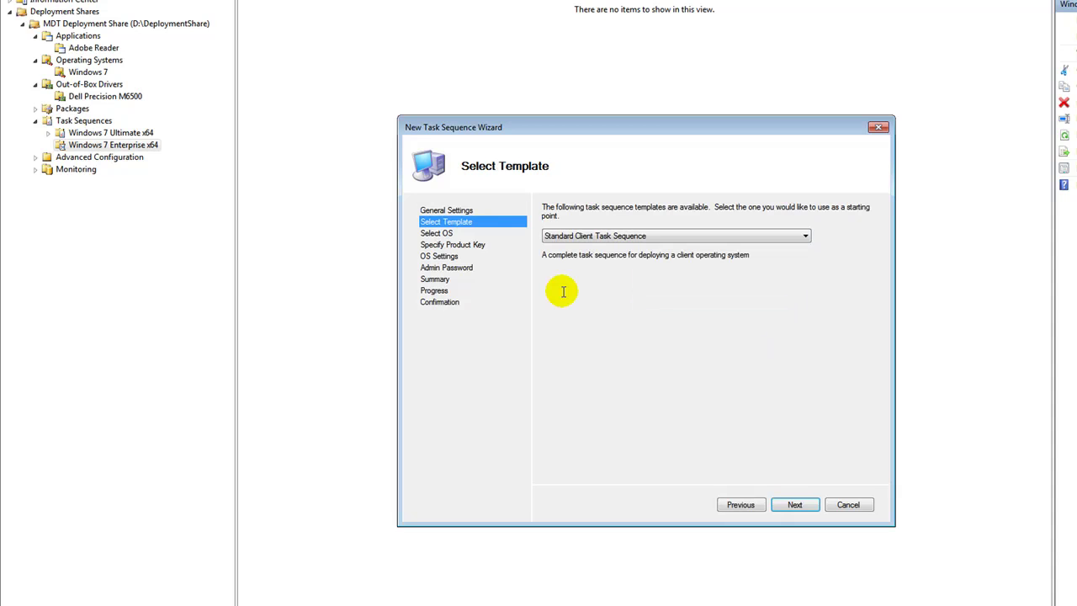
left_click(602, 237)
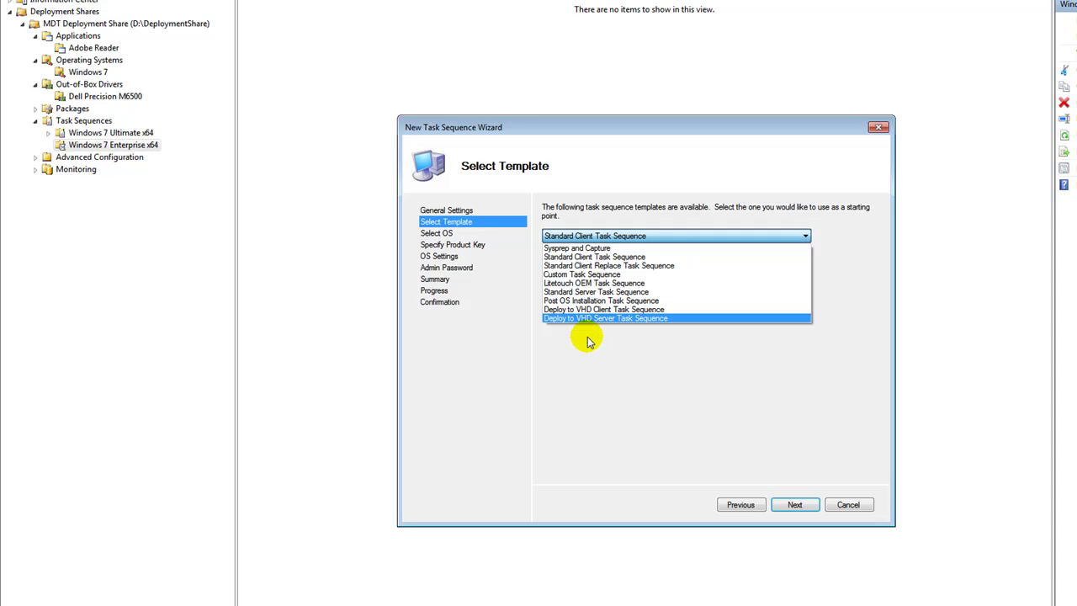
left_click(584, 258)
- Choose the Windows 7 Enterprise 64Bit install.wim image and leave the product key unspecified
left_click(796, 506)
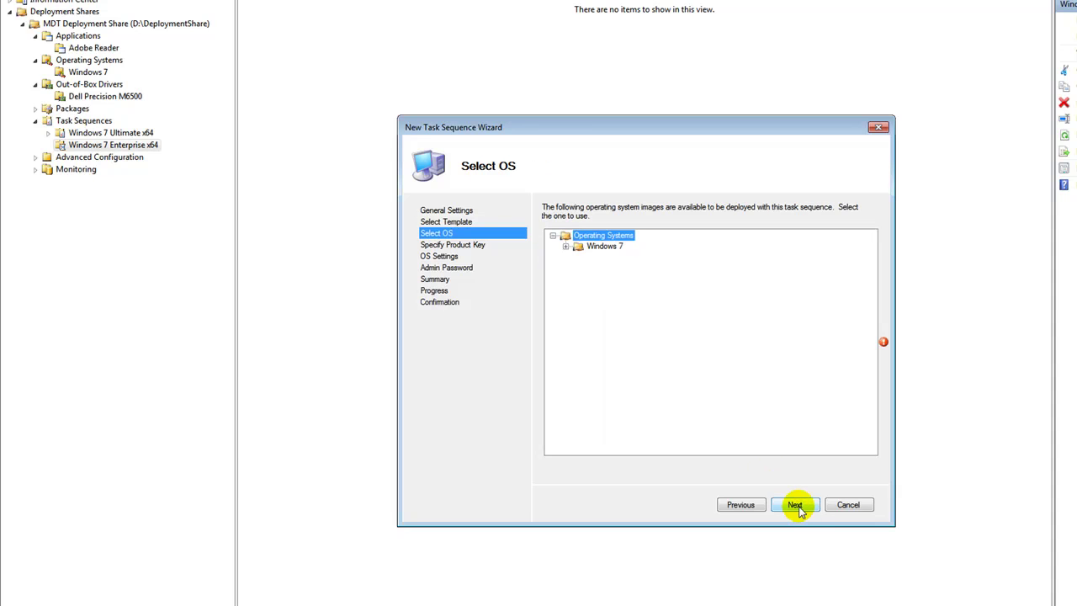
left_click(566, 246)
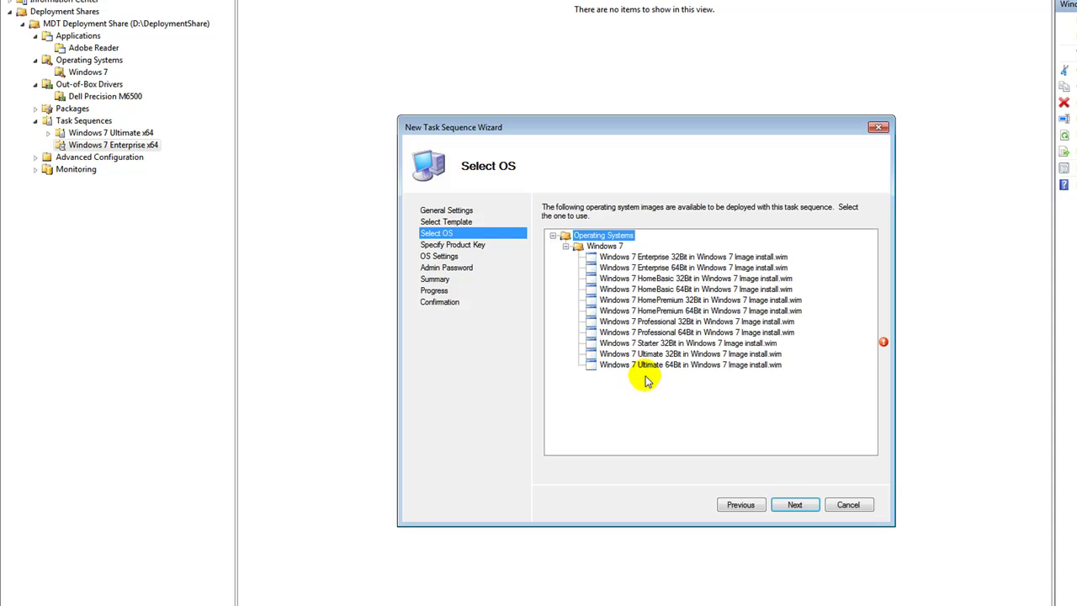
left_click(663, 271)
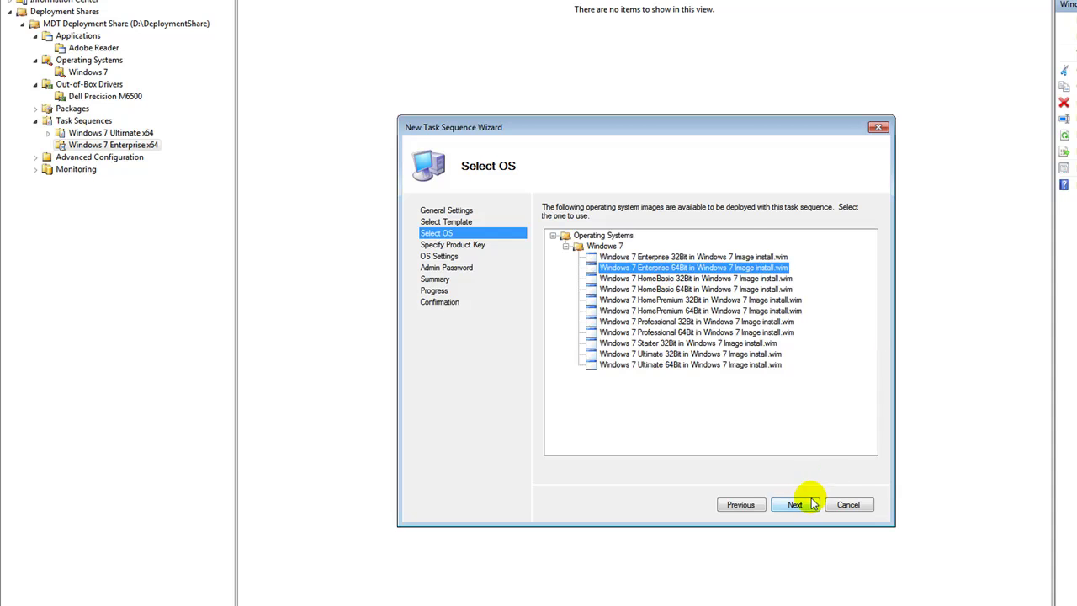
left_click(801, 505)
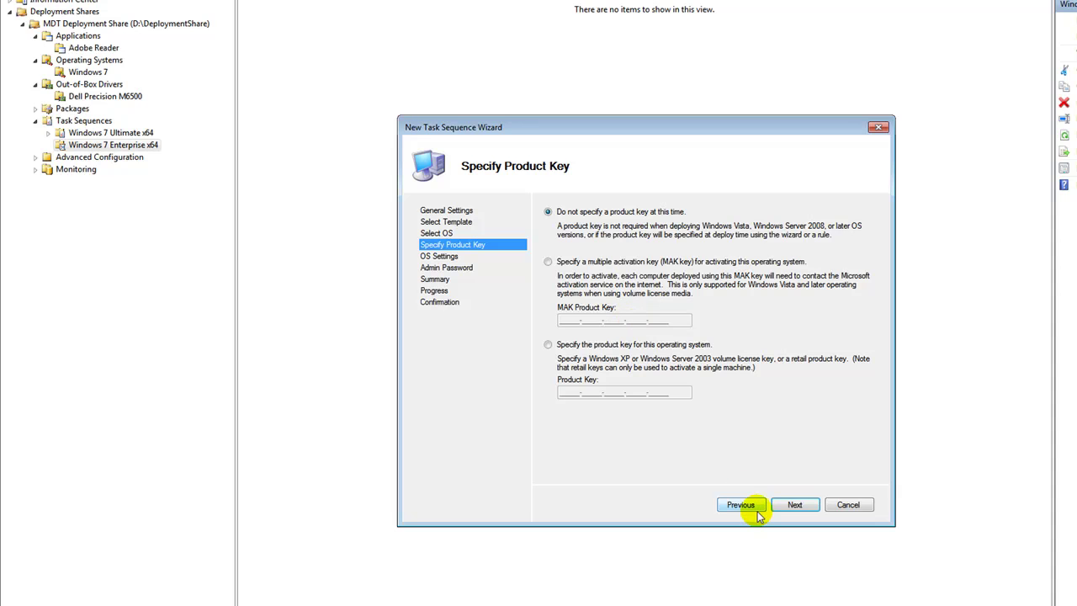
left_click(793, 505)
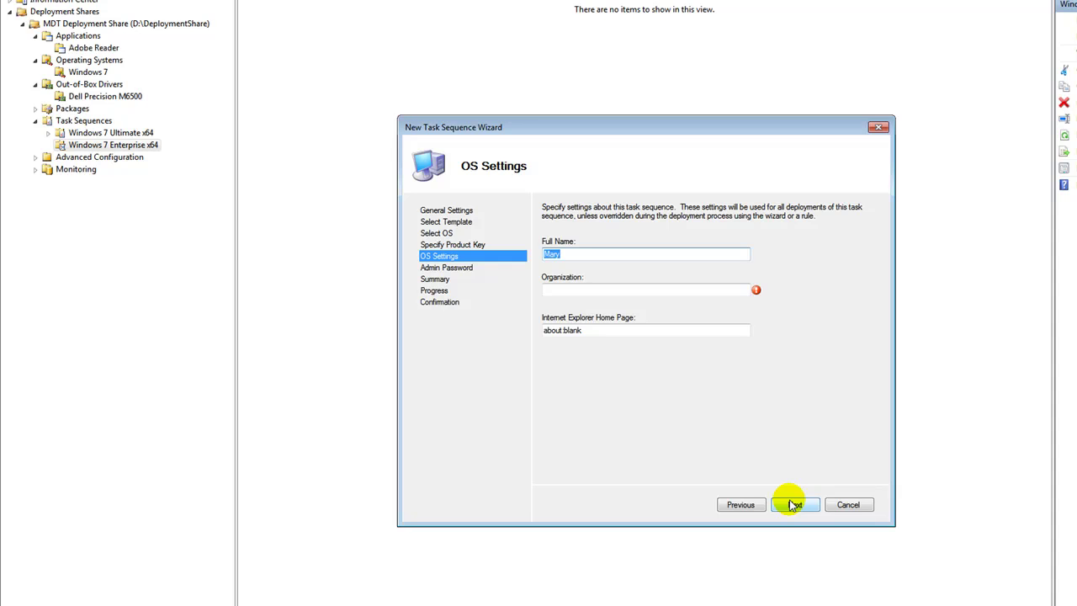
type("Employee Name")
key("Tab")
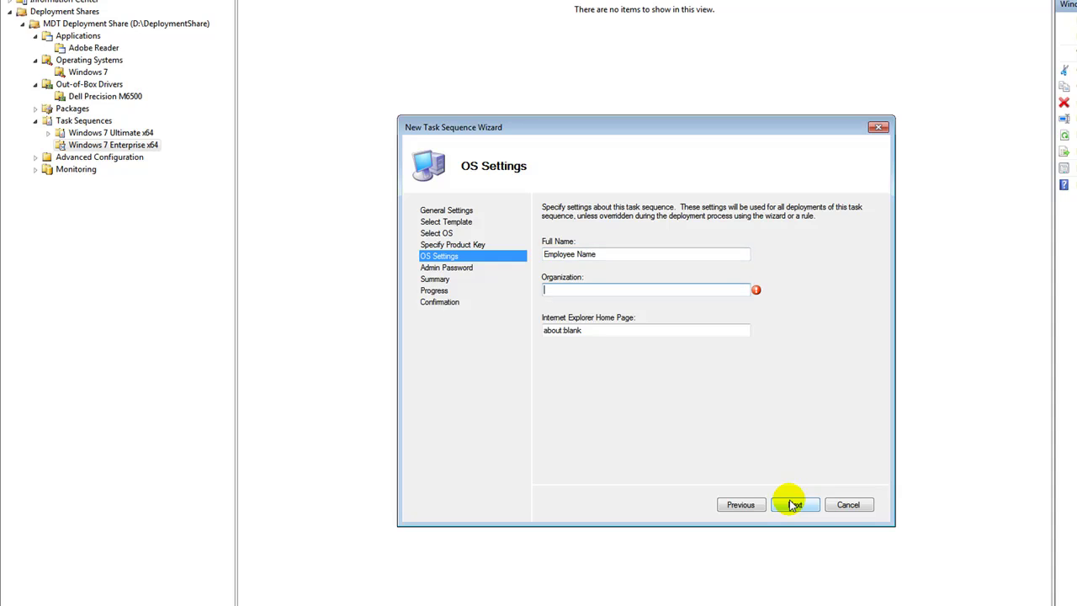
type("BJ")
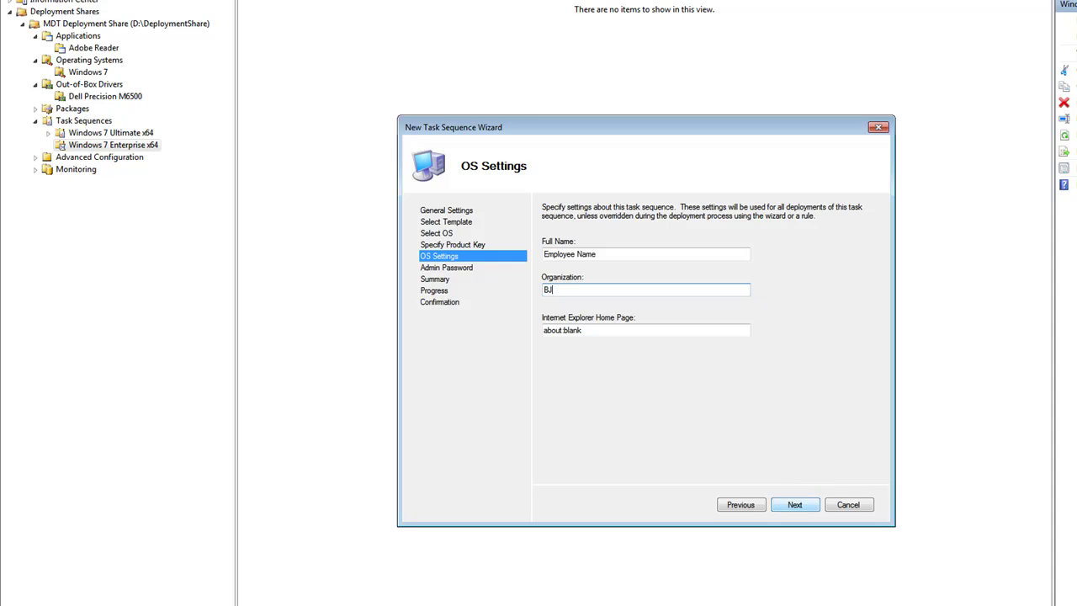
type("'s Technol")
type("ogy Company")
key("Tab")
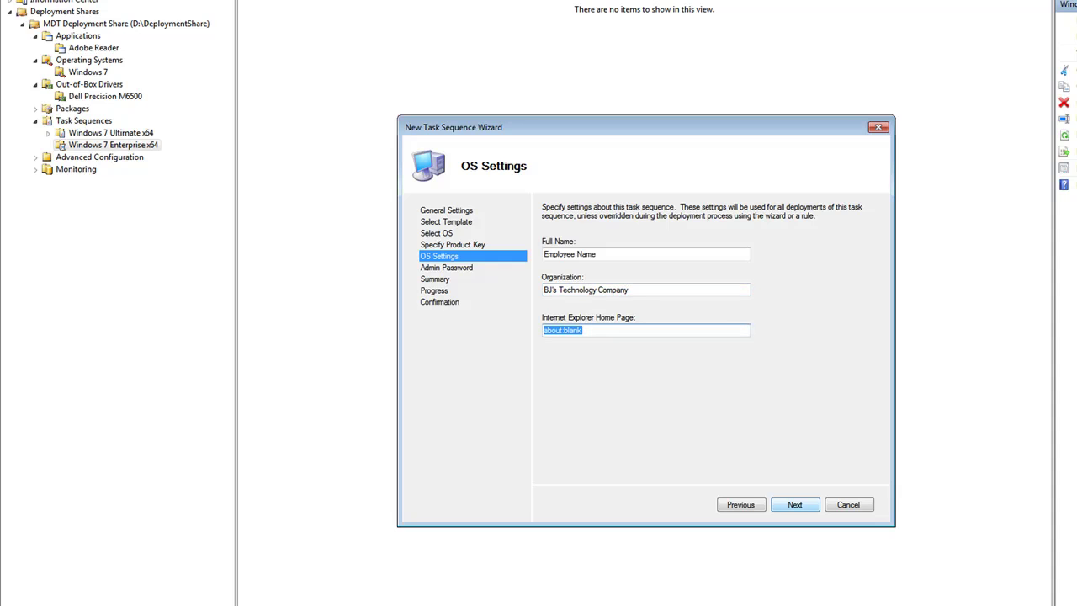
type("http://www.google.com")
left_click(786, 504)
left_click(595, 259)
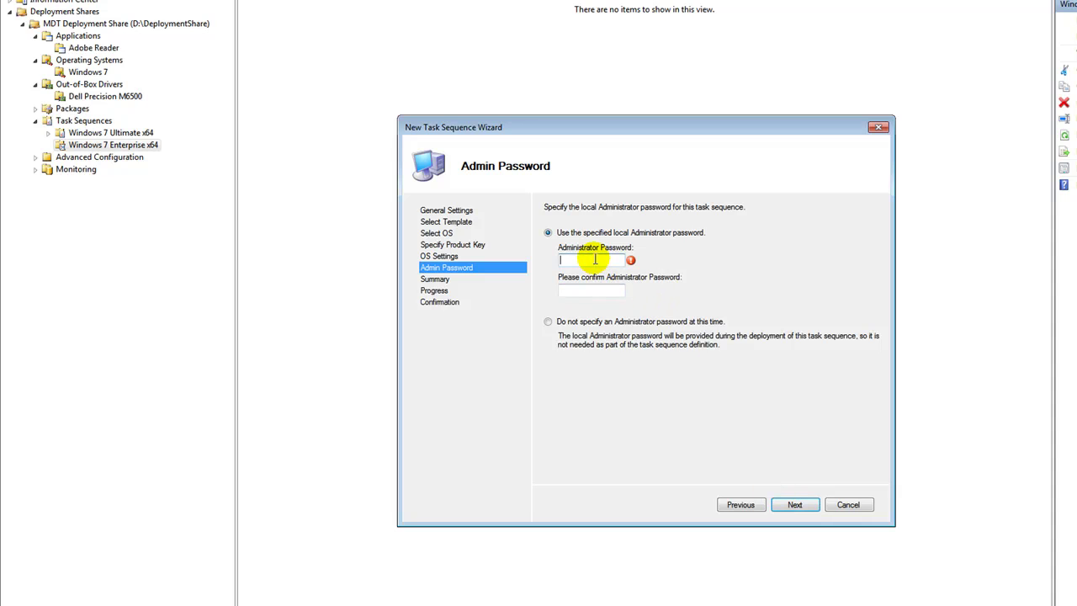
- Enter the administrator password and complete the Windows 7 Enterprise x64 Image task sequence
type("Passwordpassword")
left_click(795, 505)
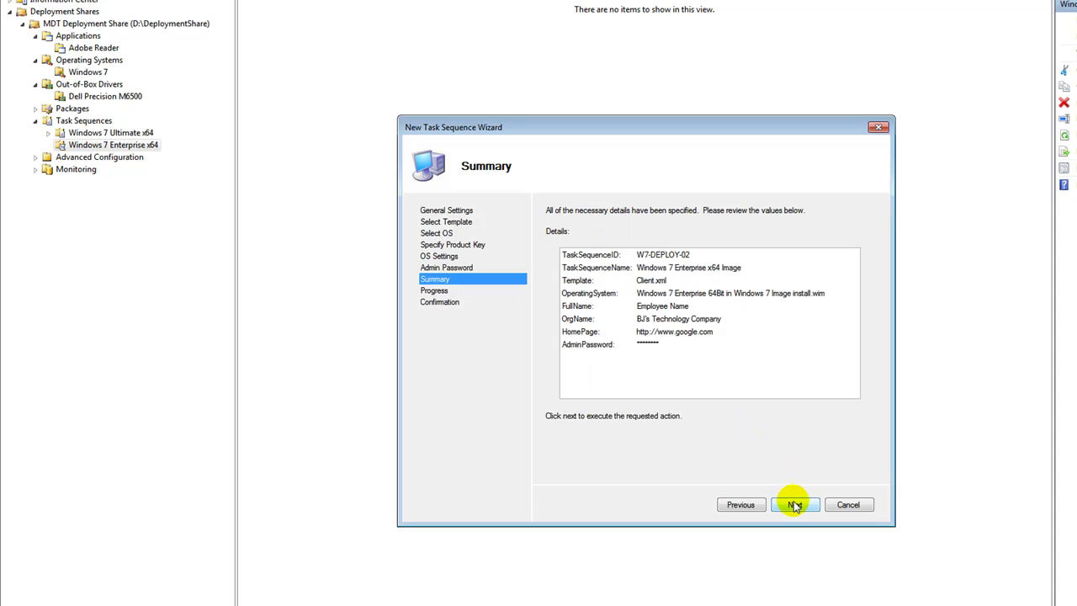
left_click(794, 505)
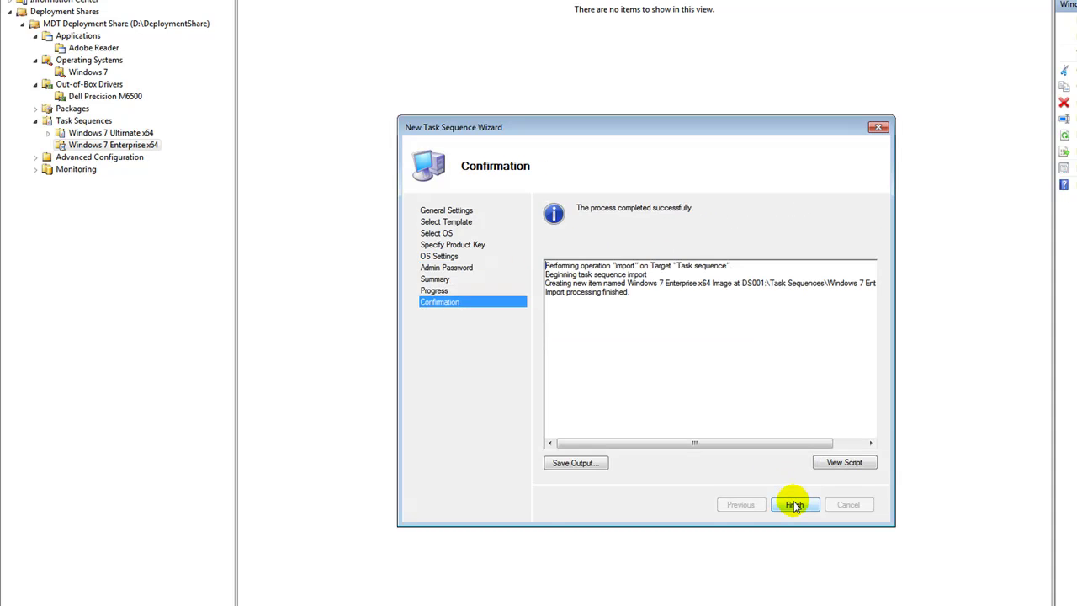
left_click(794, 505)
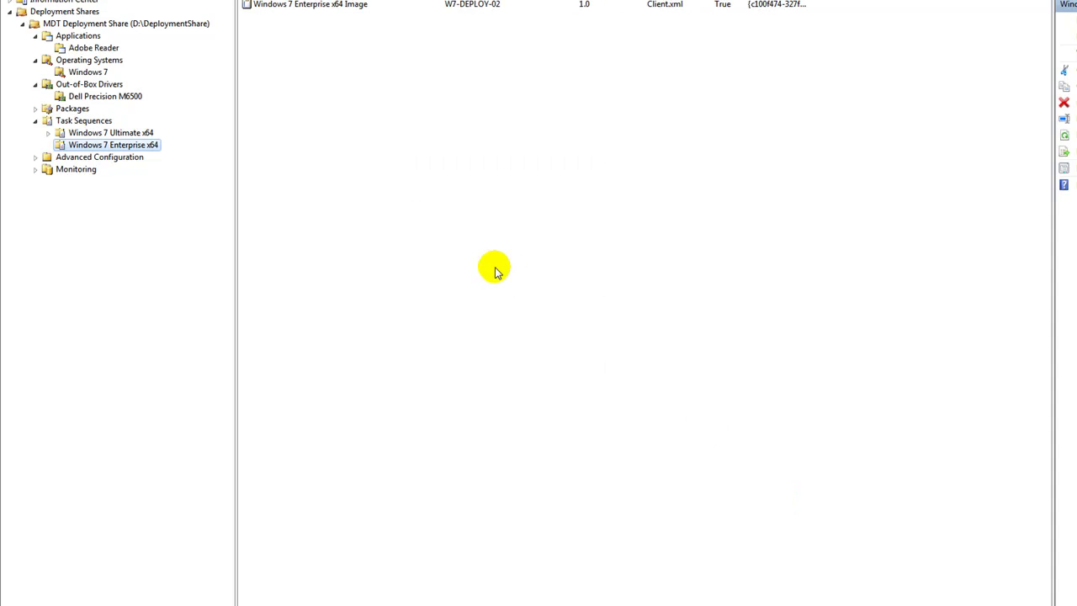
- Review the image task sequence's OS info: Windows 7 Enterprise 64Bit, build 6.1.7600.16385, platform x64
double_click(326, 5)
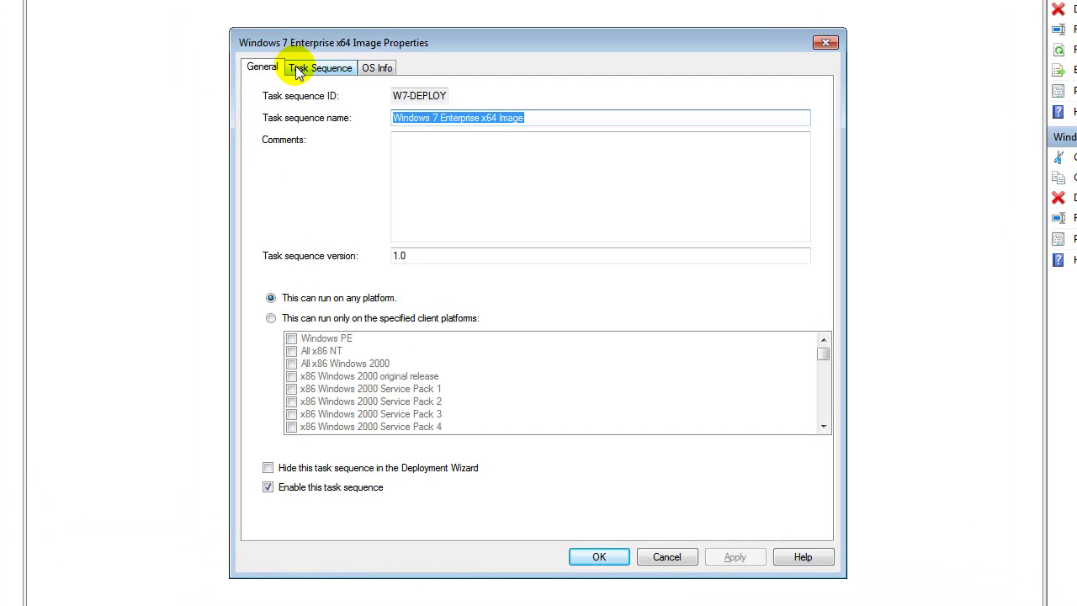
left_click(380, 68)
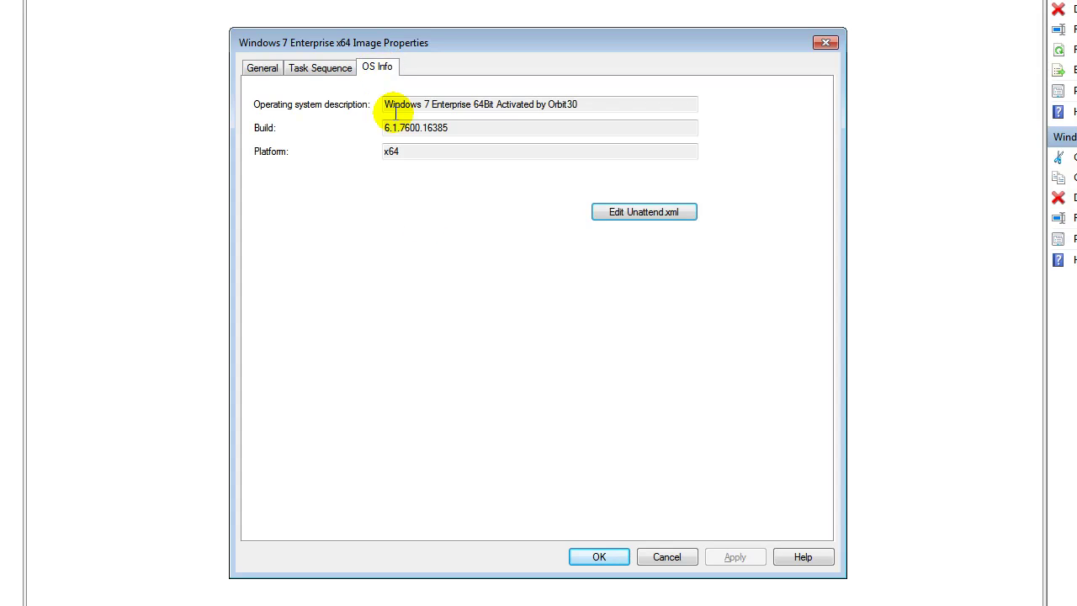
left_click_drag(457, 130, 312, 157)
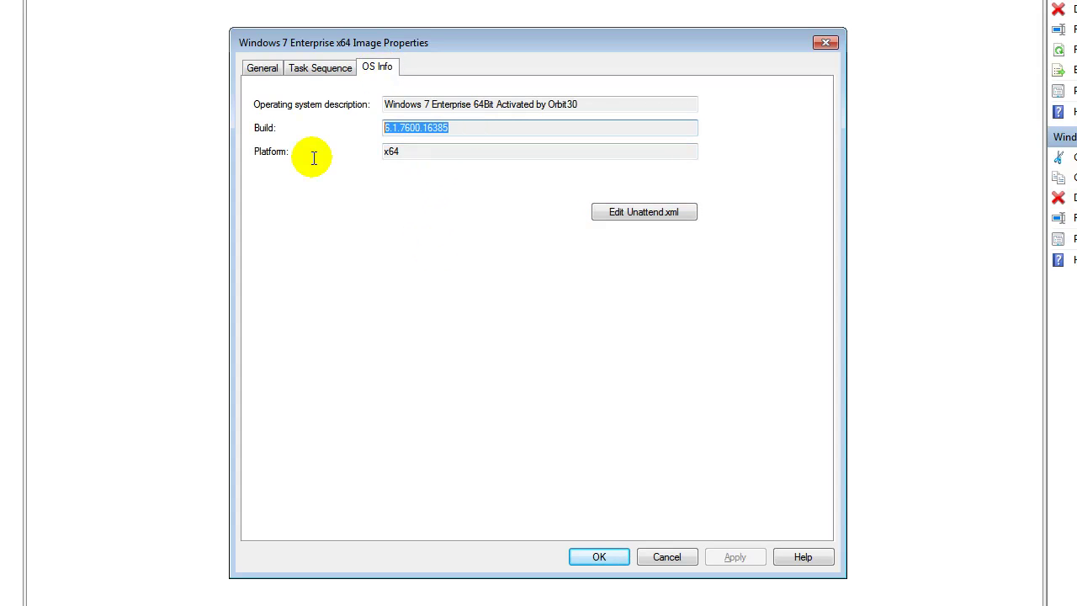
left_click(584, 103)
left_click_drag(585, 103, 366, 106)
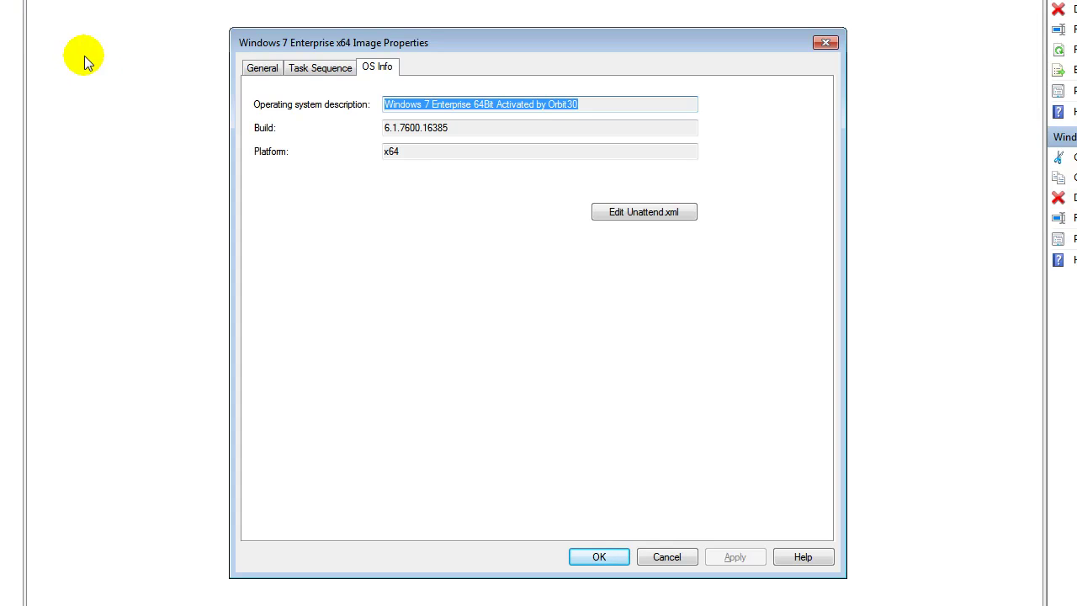
left_click_drag(402, 152, 394, 151)
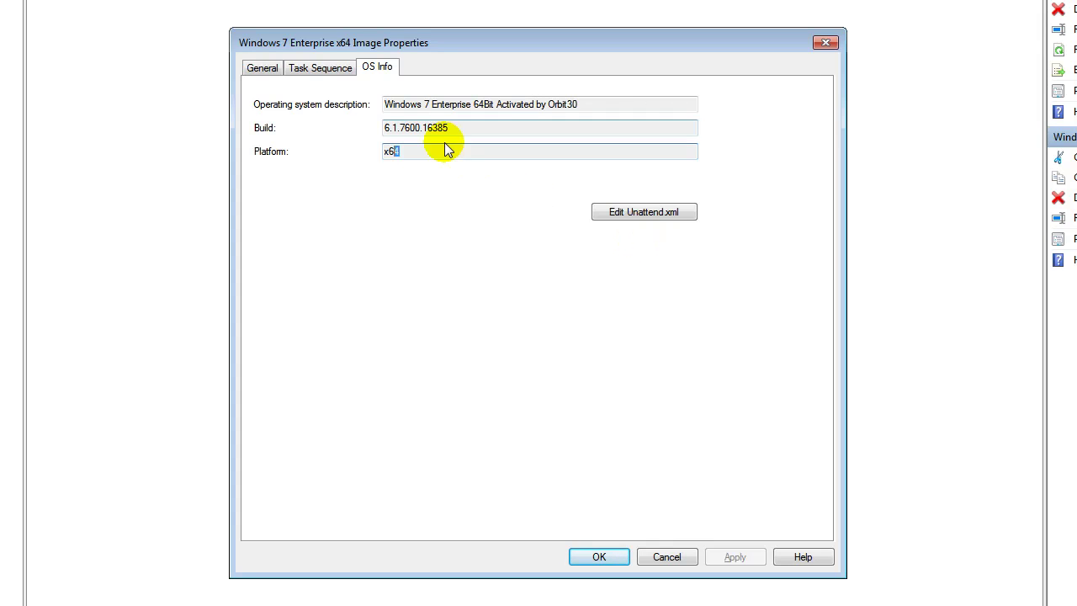
- Inspect the task sequence steps through Imaging > Capture Image, cancel unchanged, and expand Advanced Configuration
left_click(321, 69)
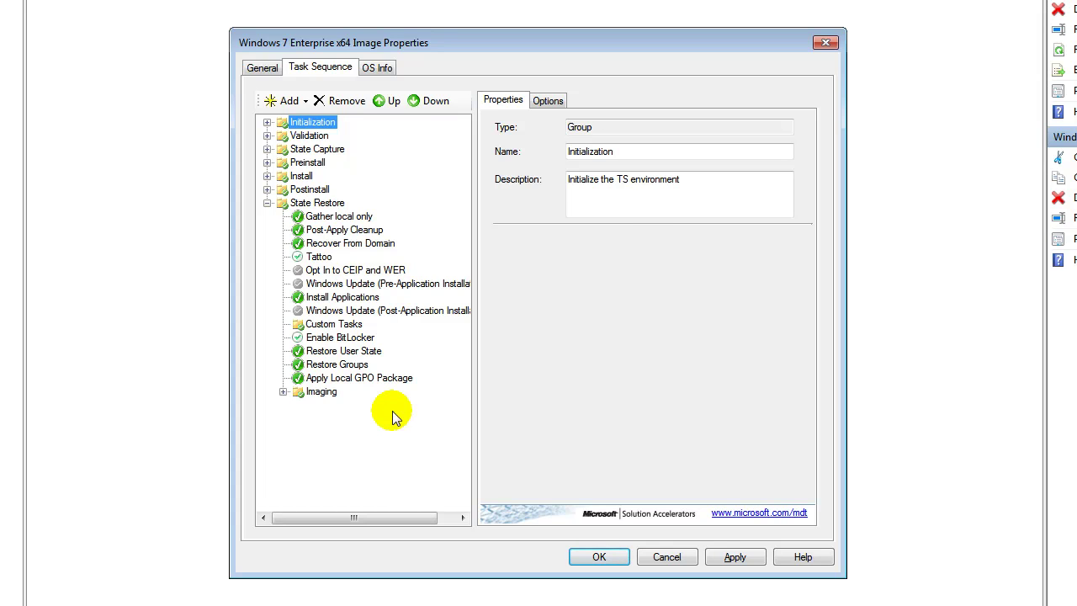
left_click(330, 380)
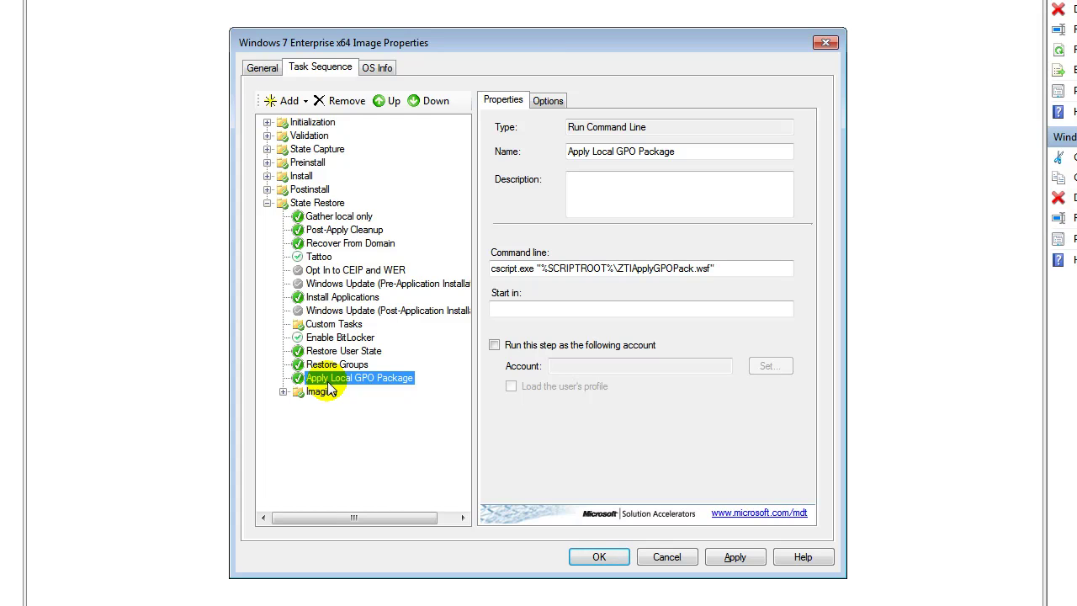
left_click(331, 274)
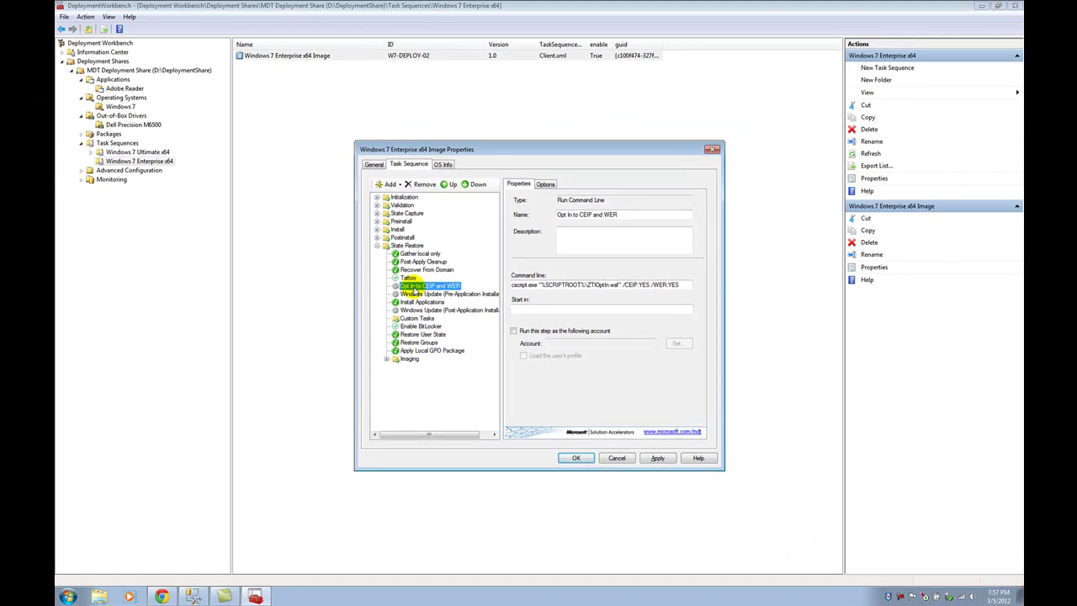
left_click(386, 360)
left_click(396, 384)
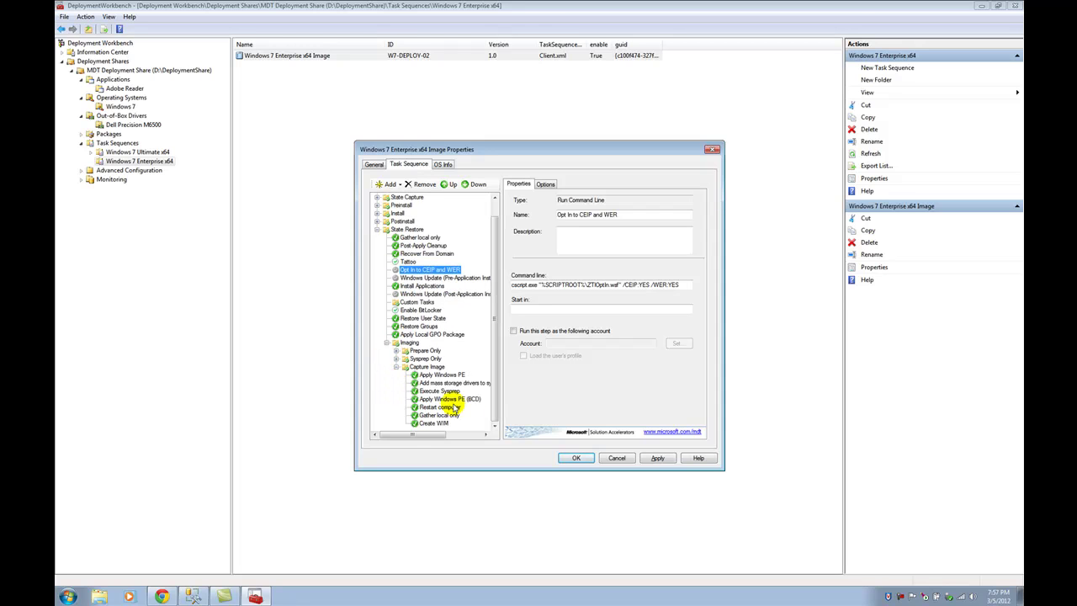
left_click(613, 459)
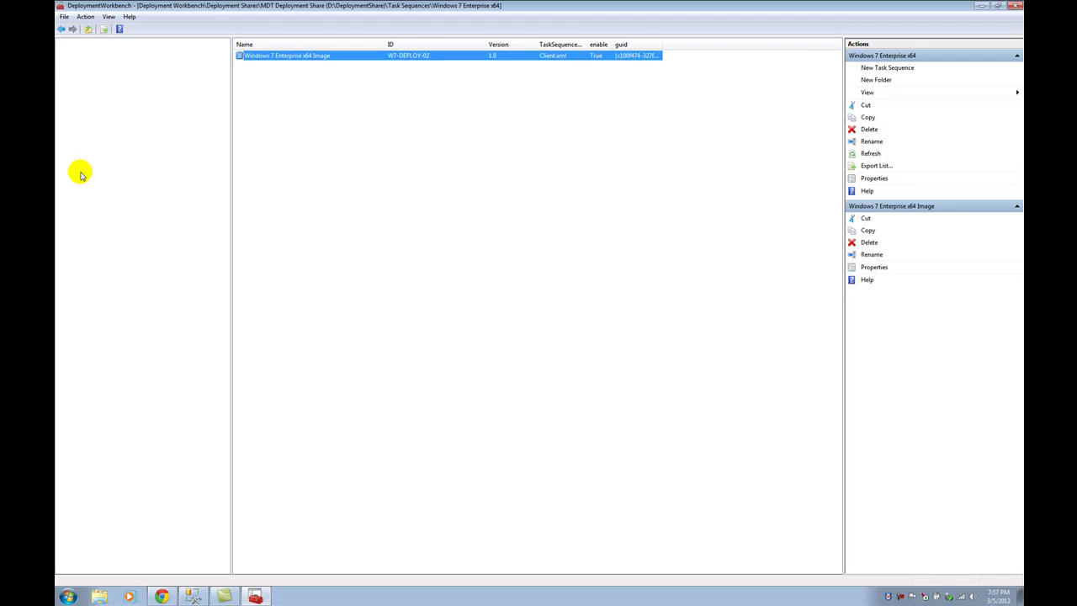
left_click(81, 171)
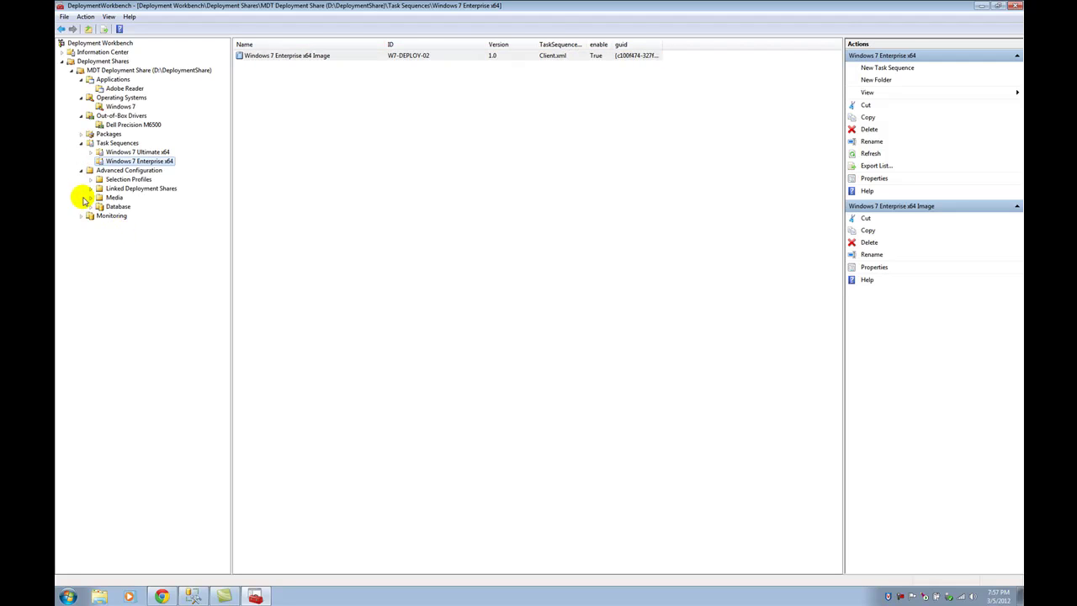
- Expand and select the Database node to show the MDT2012 settings on SQLEXPRESS
left_click(90, 206)
left_click(127, 215)
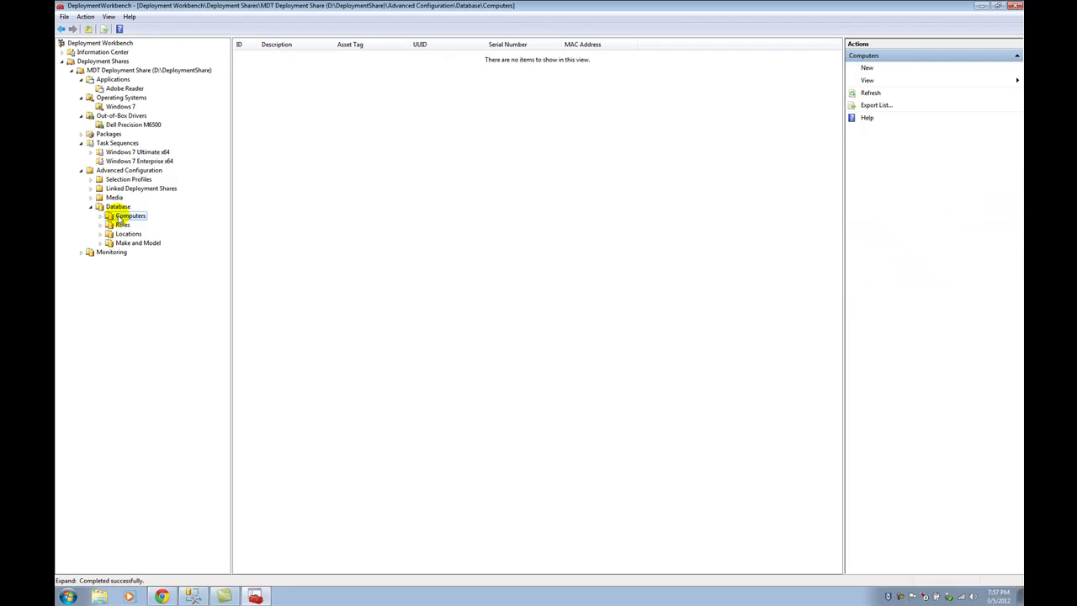
left_click(118, 207)
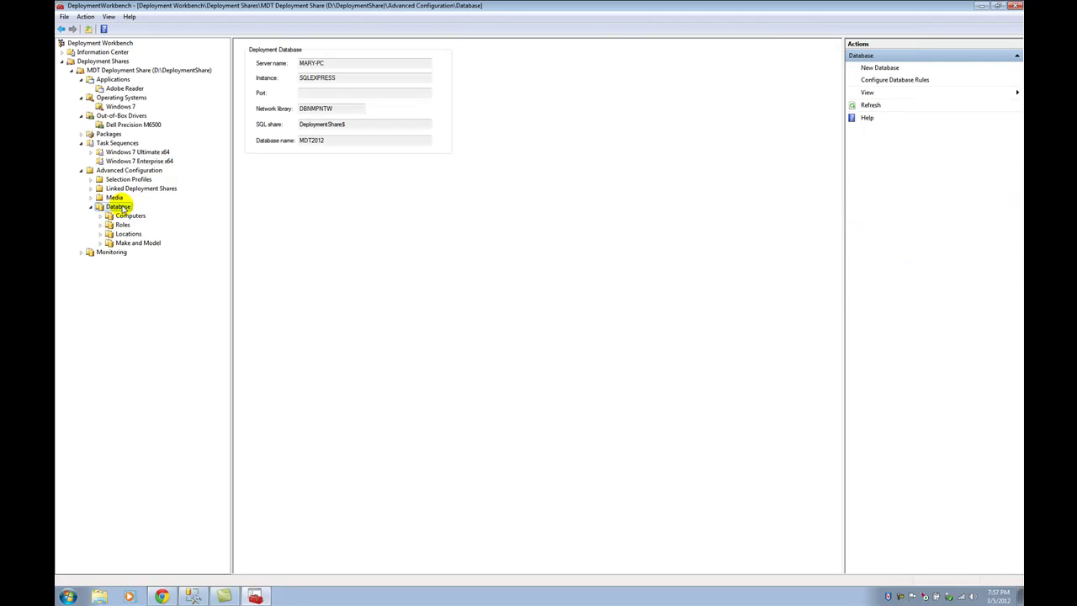
- Confirm the MDT2012 database exists in SQL Server Management Studio, then minimize it
left_click(192, 596)
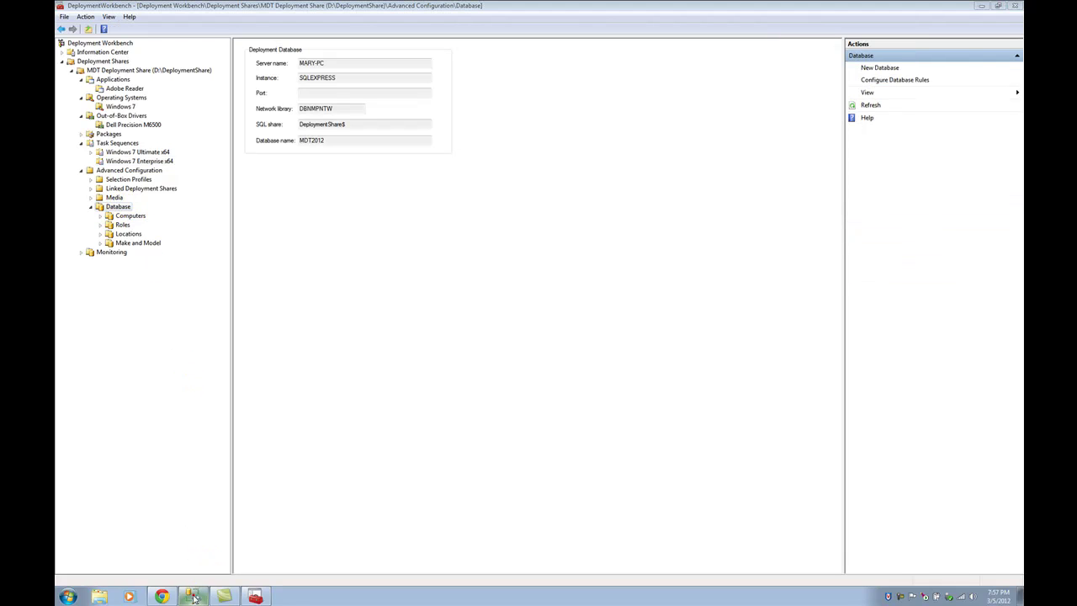
left_click(128, 110)
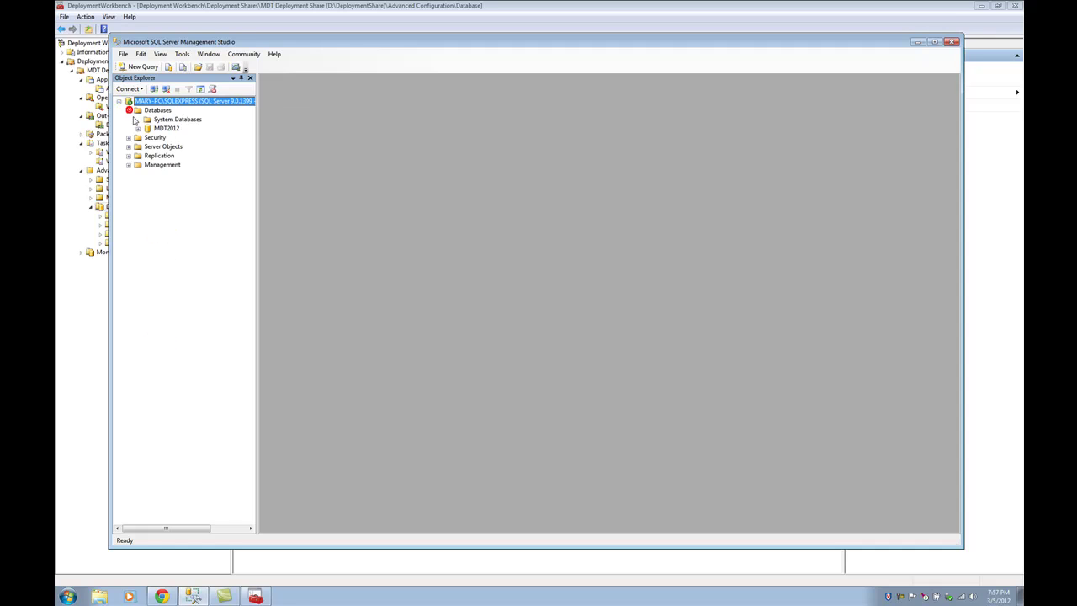
left_click(160, 128)
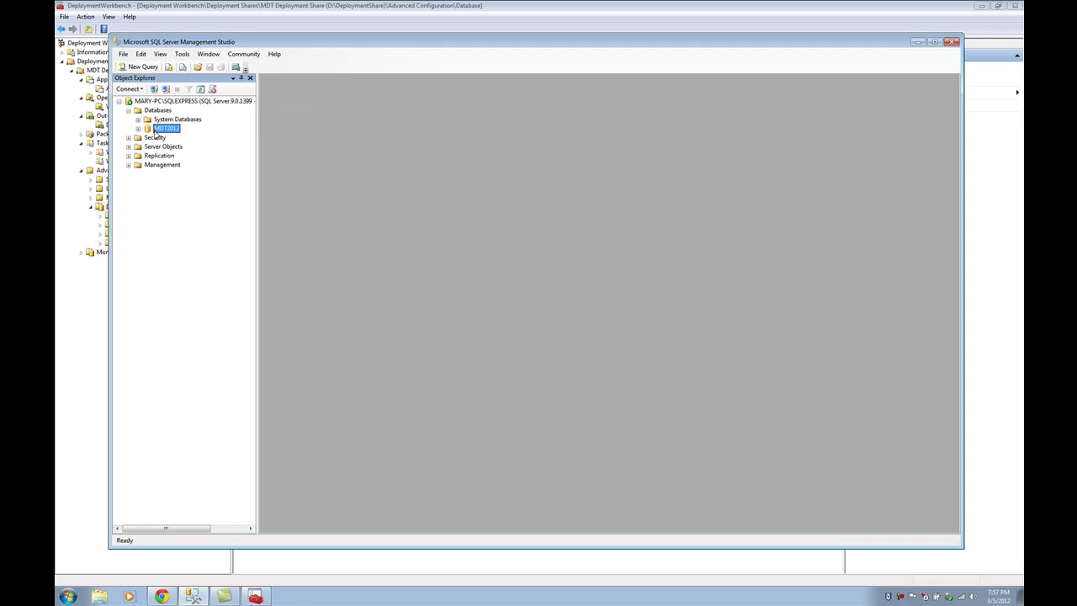
left_click(917, 42)
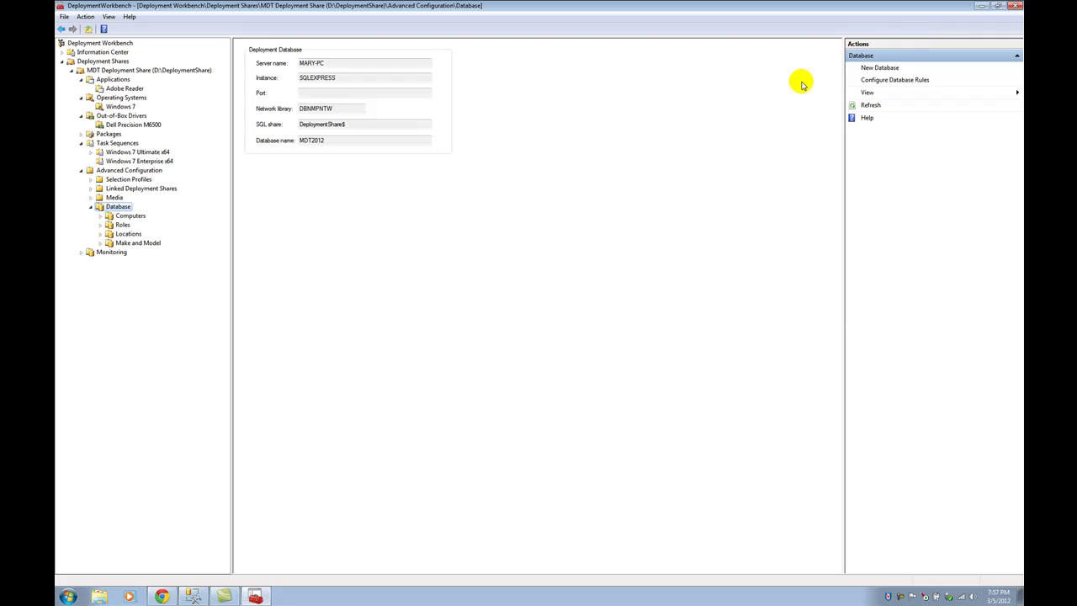
- Start a new MDT database on the local computer's SQLEXPRESS instance
right_click(123, 207)
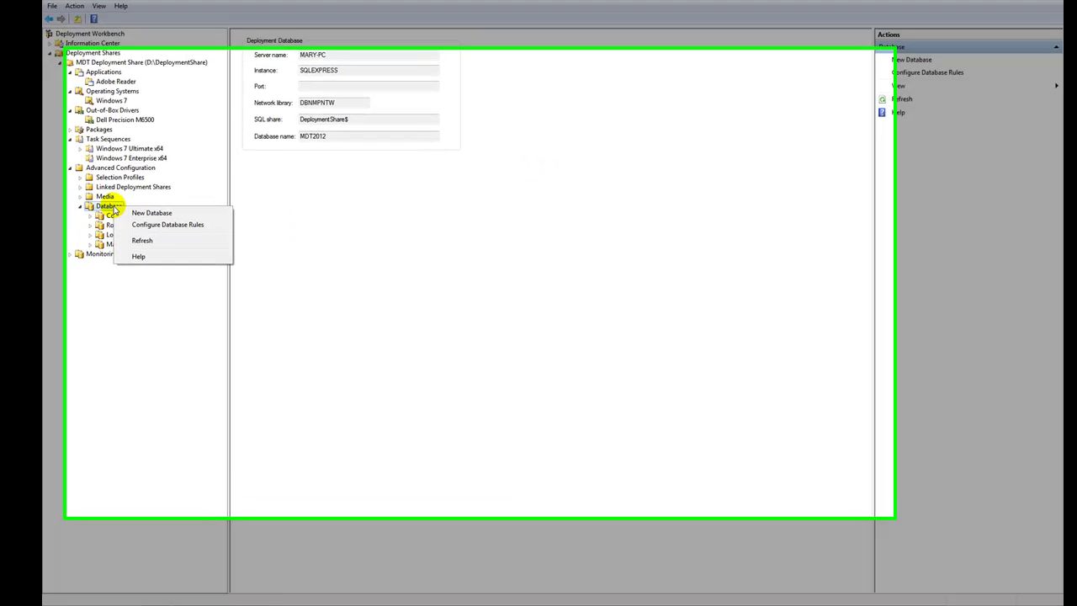
left_click(89, 214)
type("MARY-PC")
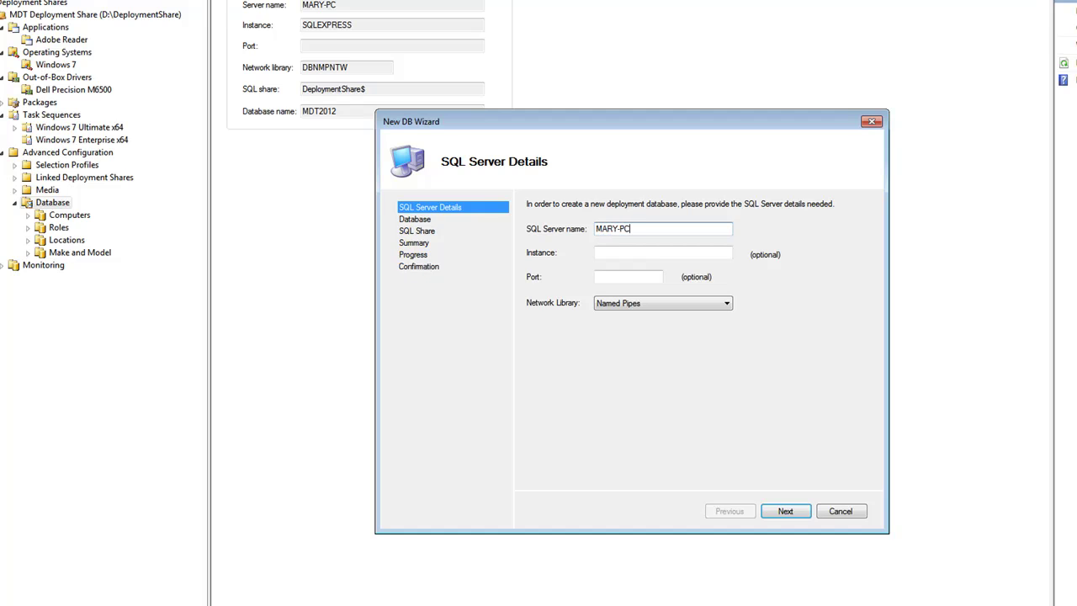
key("Tab")
type("SQ")
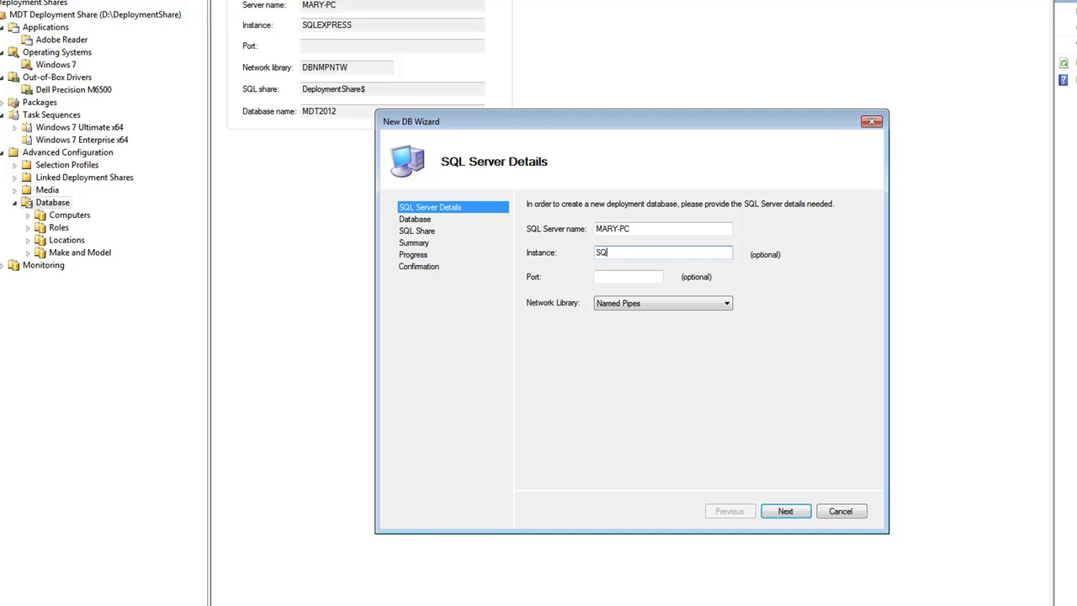
type("LEXPRESS")
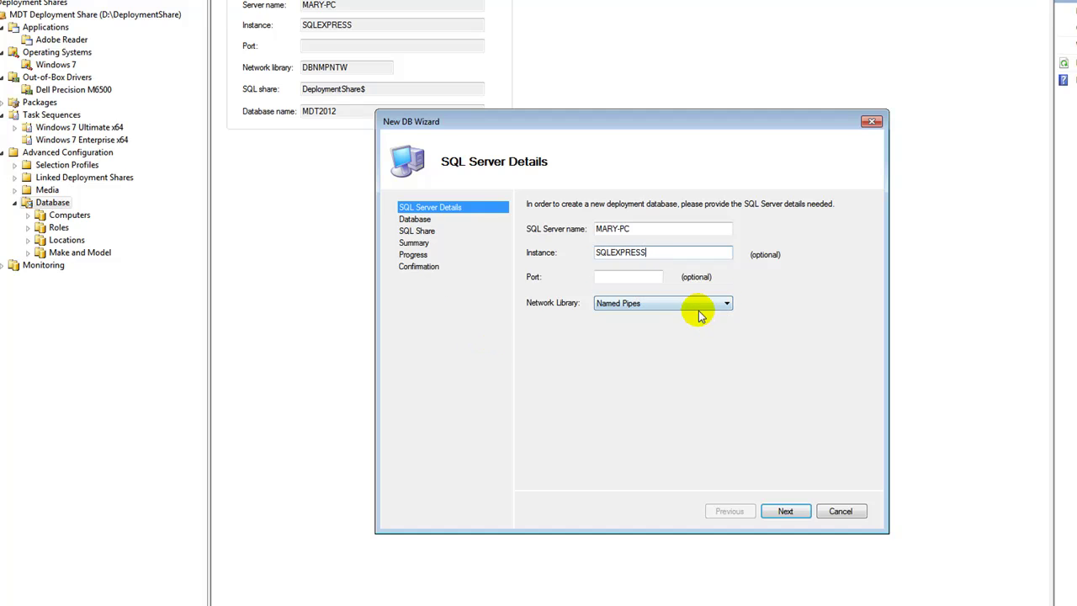
left_click(791, 511)
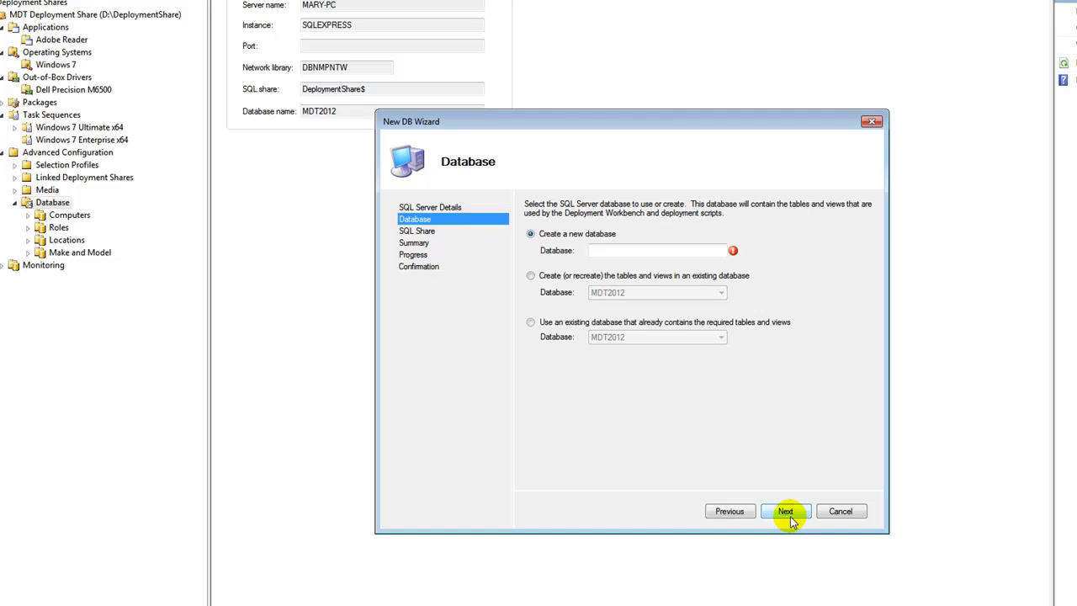
- Name the new database MDT, set SQL share DeploymentShare$, and finish the wizard
left_click(633, 251)
type("MDT")
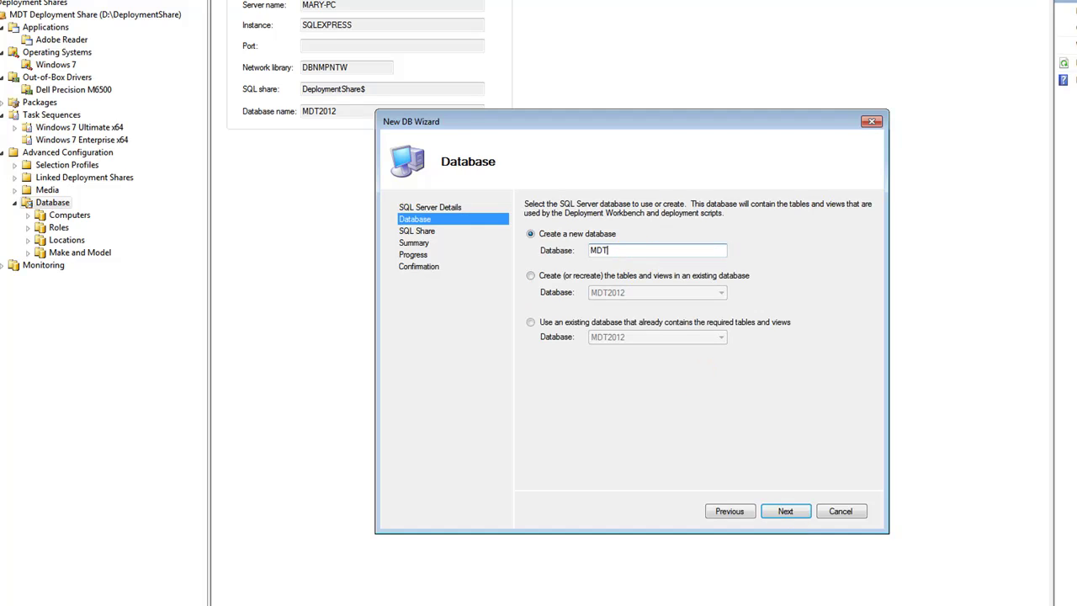
left_click(779, 511)
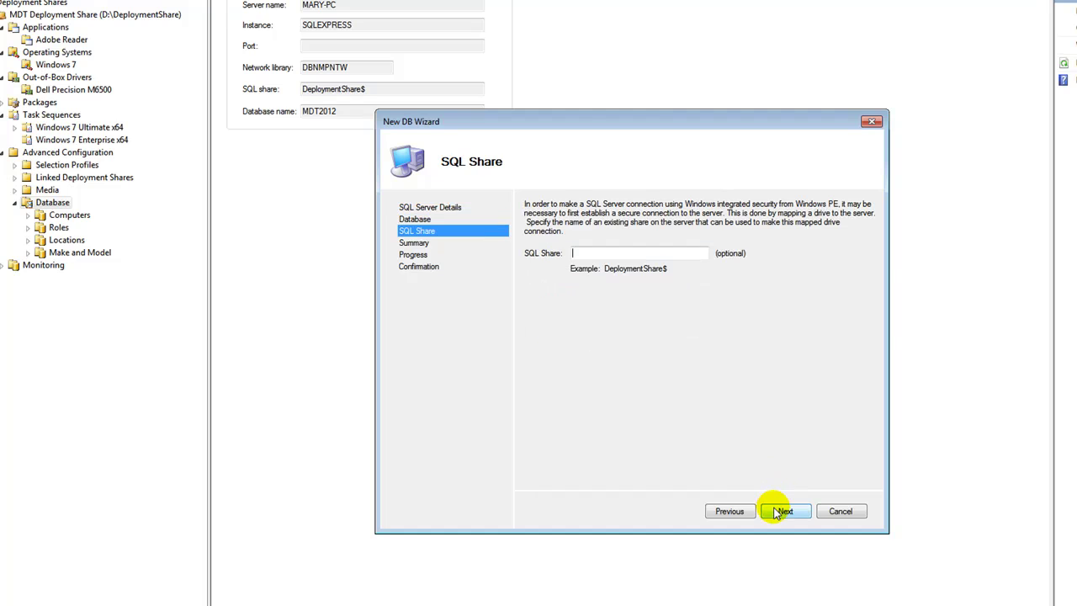
type("De")
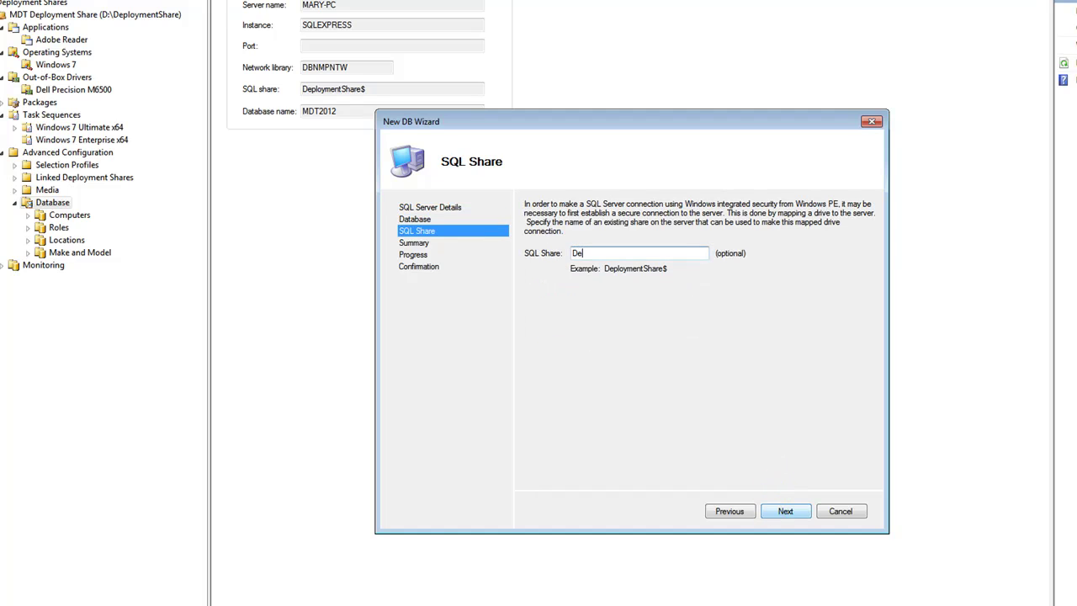
type("ploymentShare")
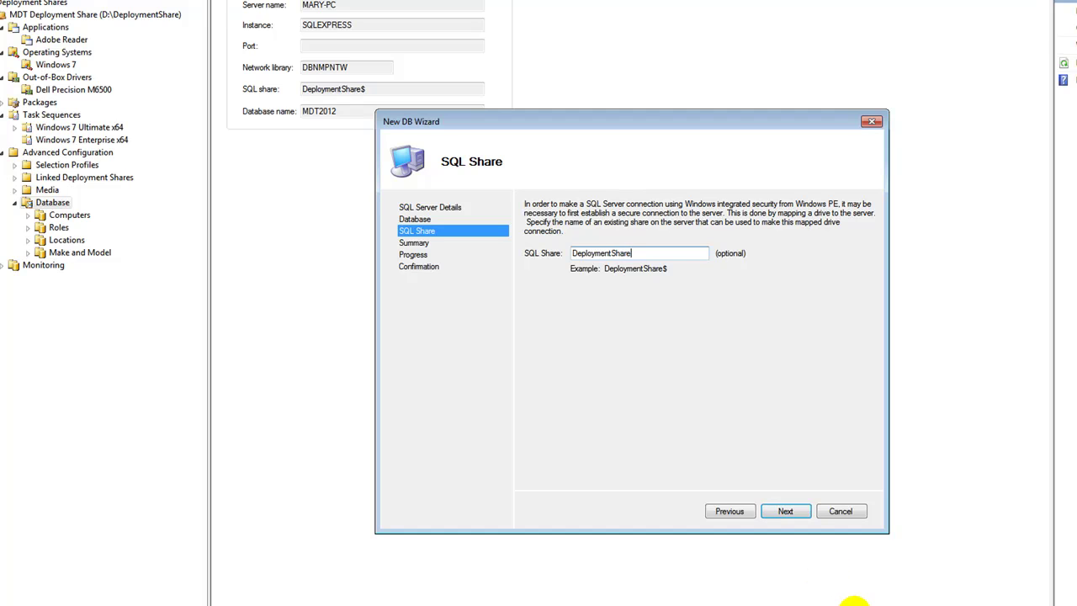
type("$")
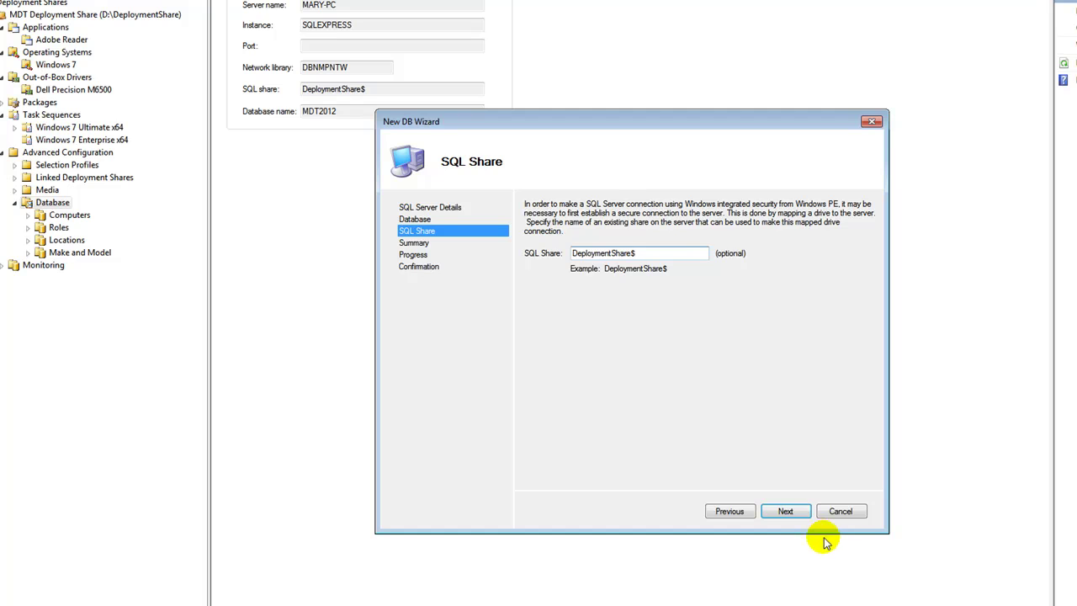
left_click(790, 512)
left_click(801, 519)
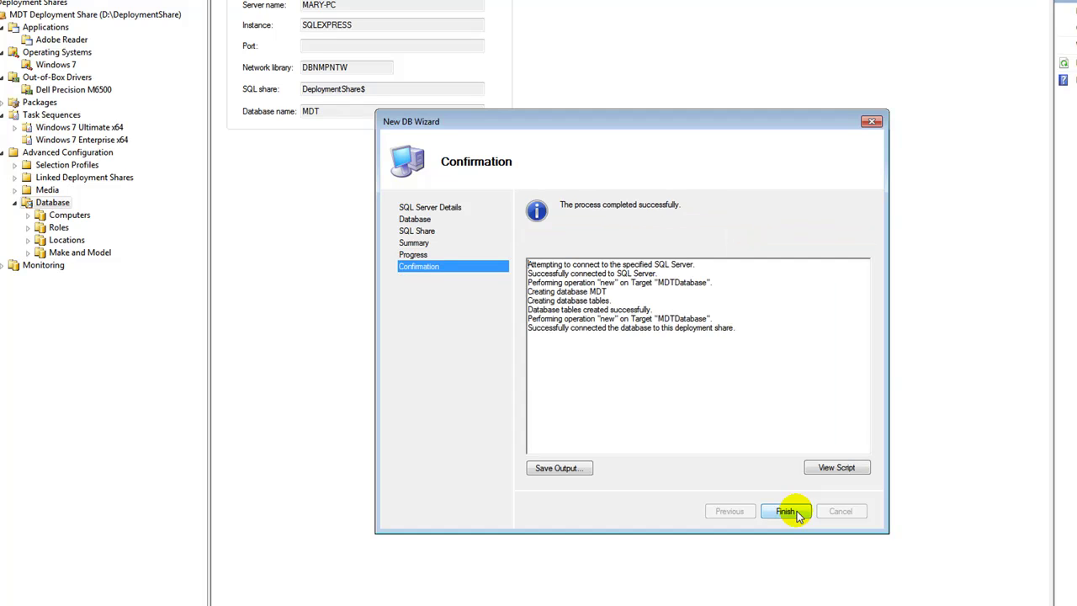
left_click(786, 511)
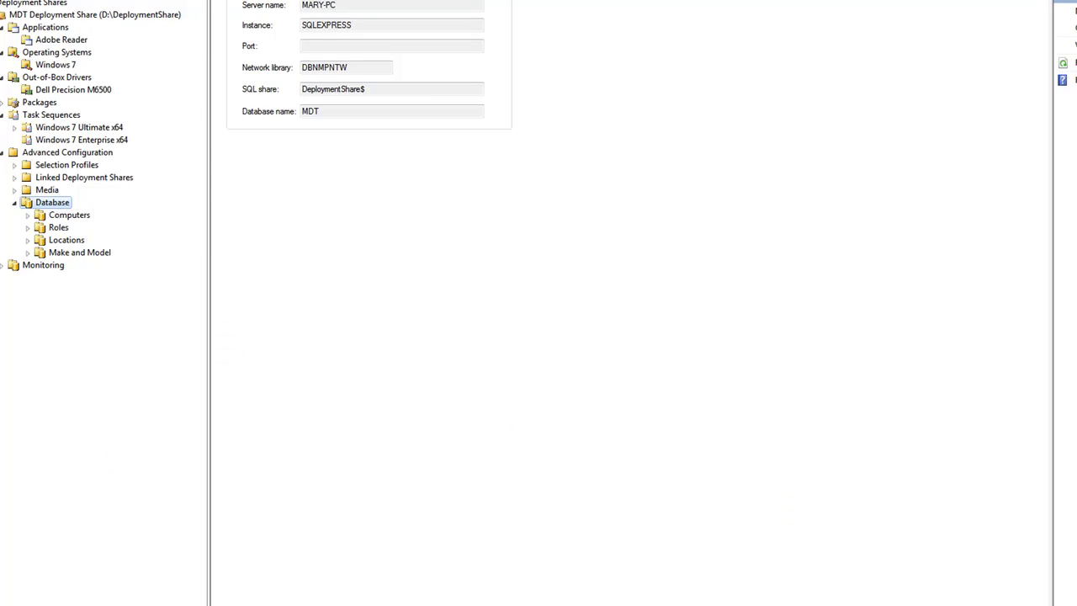
left_click(192, 595)
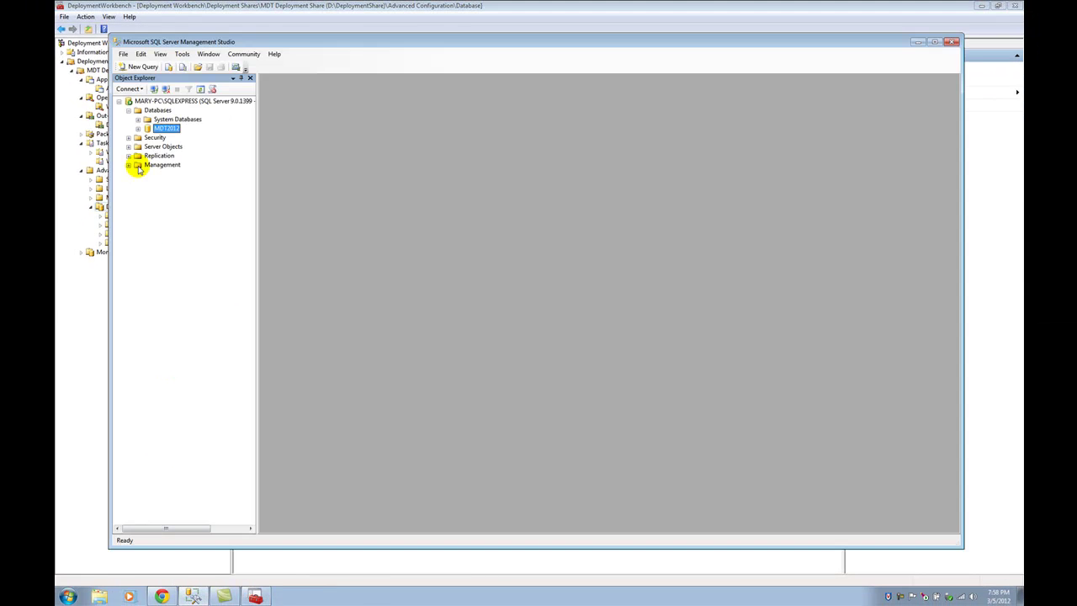
- Refresh the database list and expand the new MDT database's tables
left_click(154, 110)
right_click(153, 112)
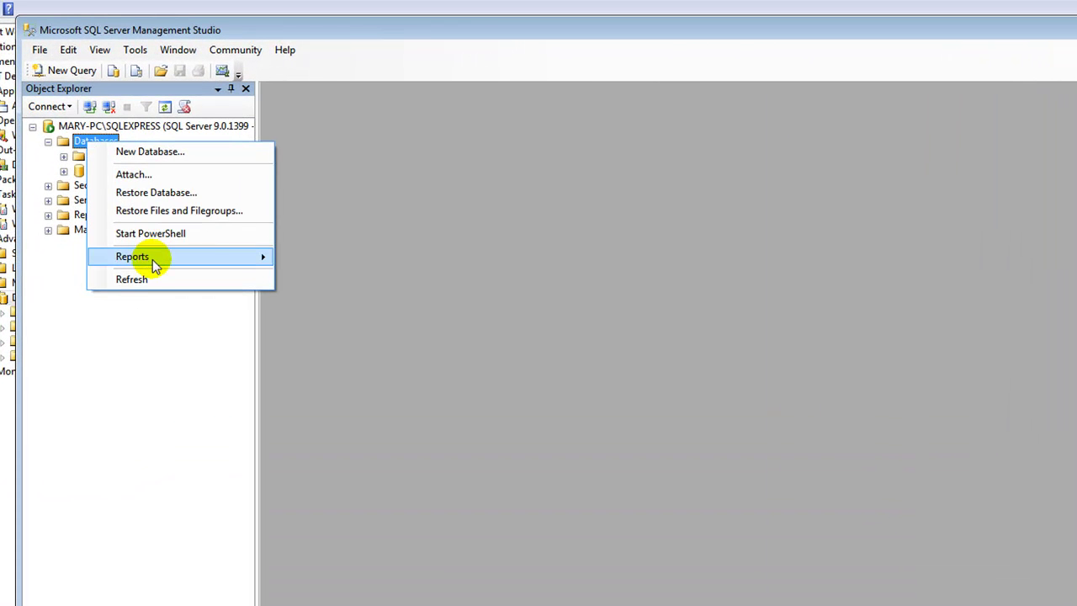
left_click(139, 279)
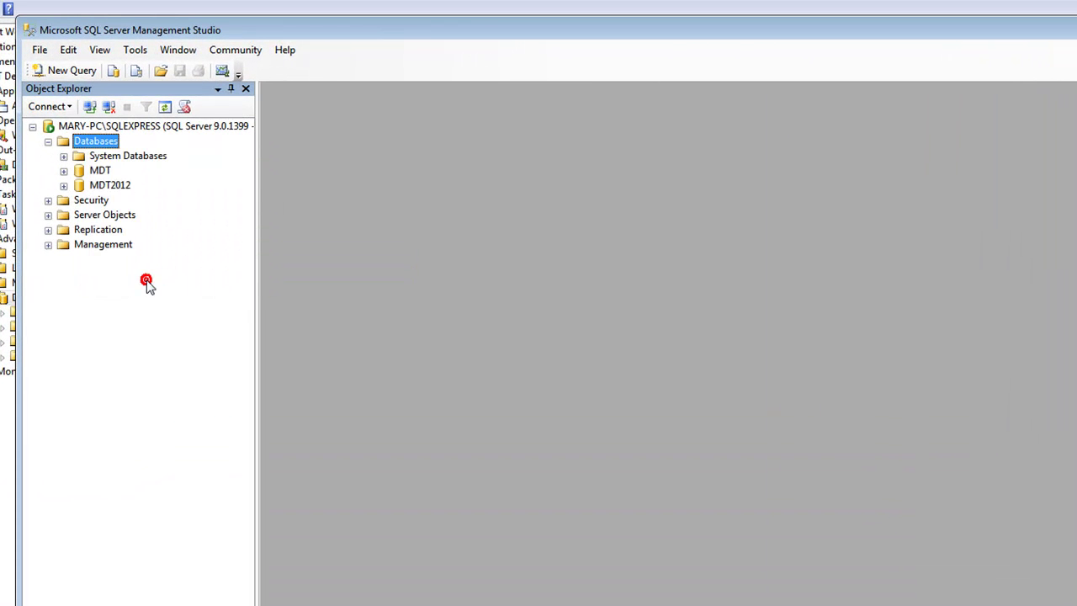
left_click(96, 170)
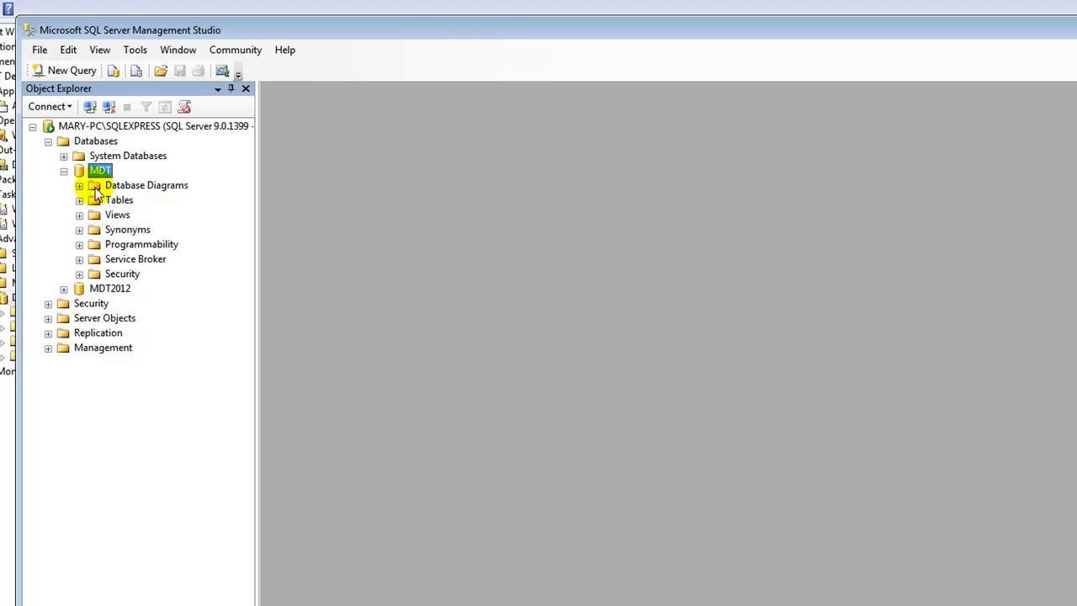
left_click(79, 200)
right_click(126, 261)
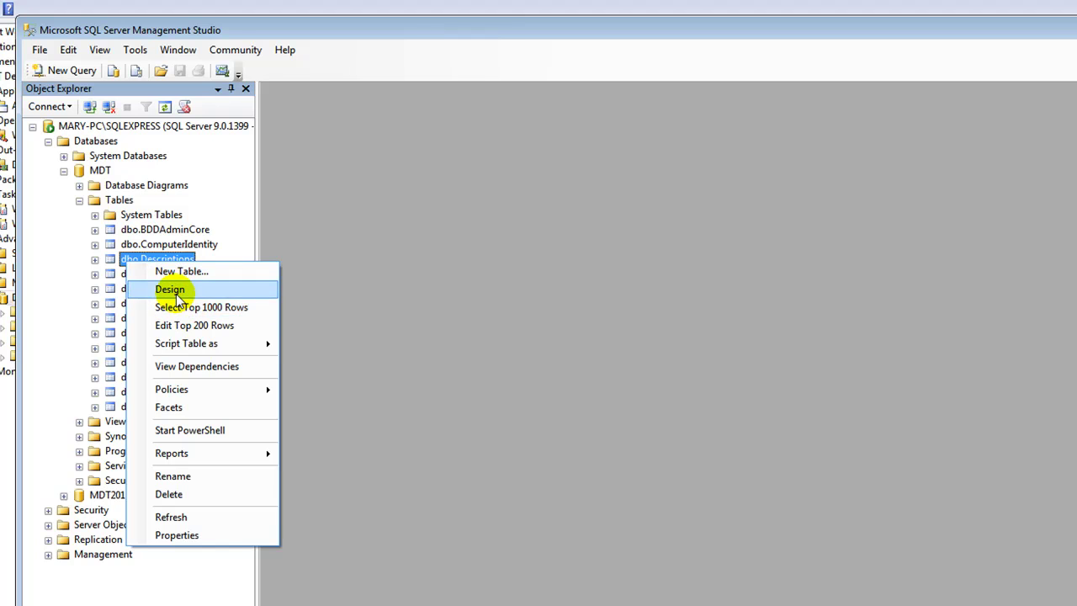
left_click(379, 206)
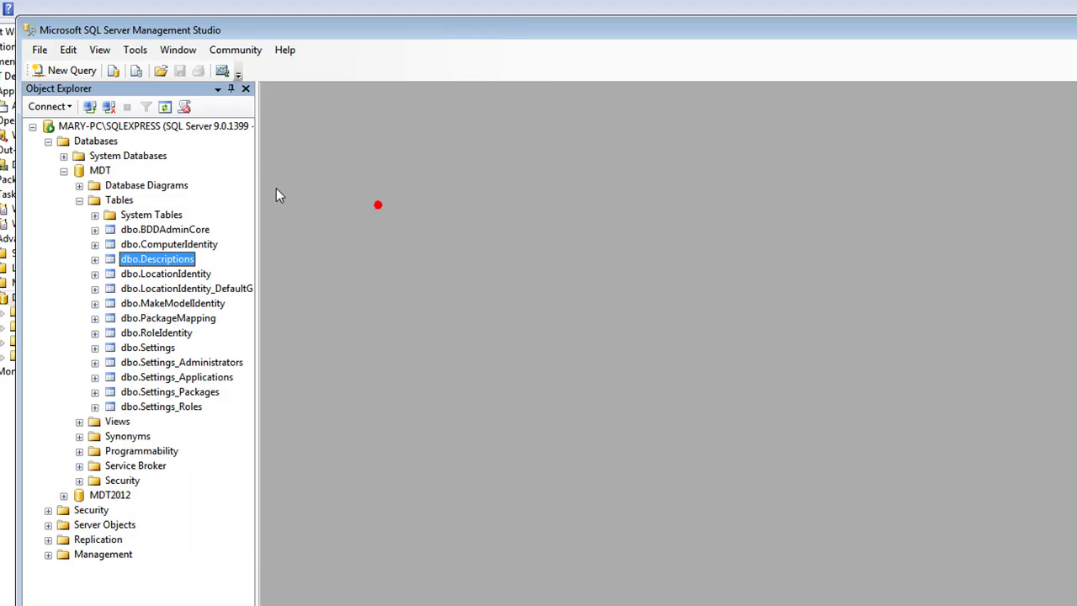
- Write the query 'use MDT; SELECT * FROM dbo.Settings;' in a new query window
left_click(66, 70)
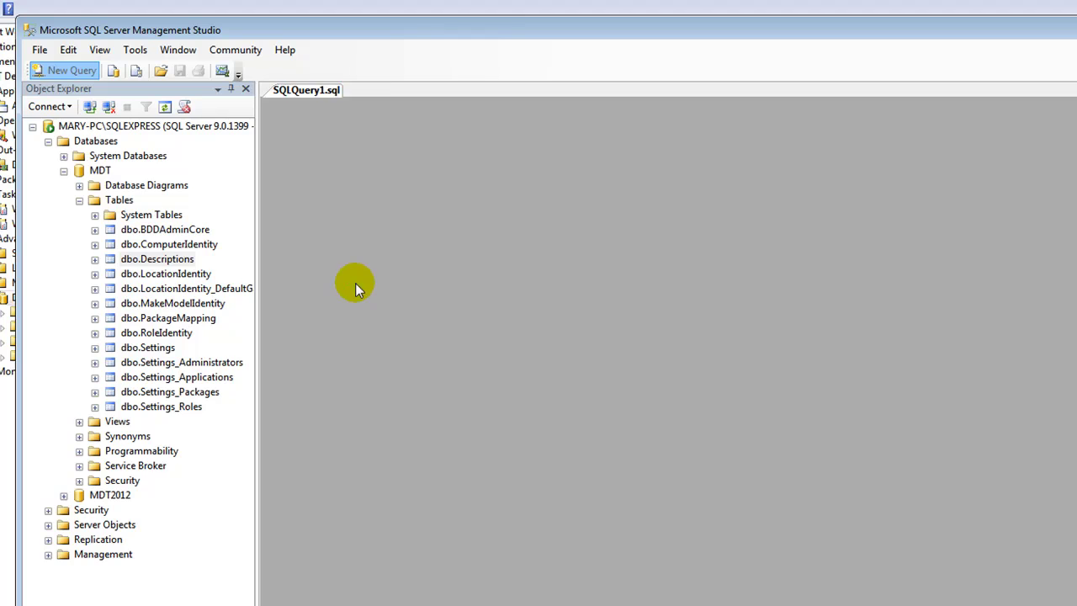
type("use ")
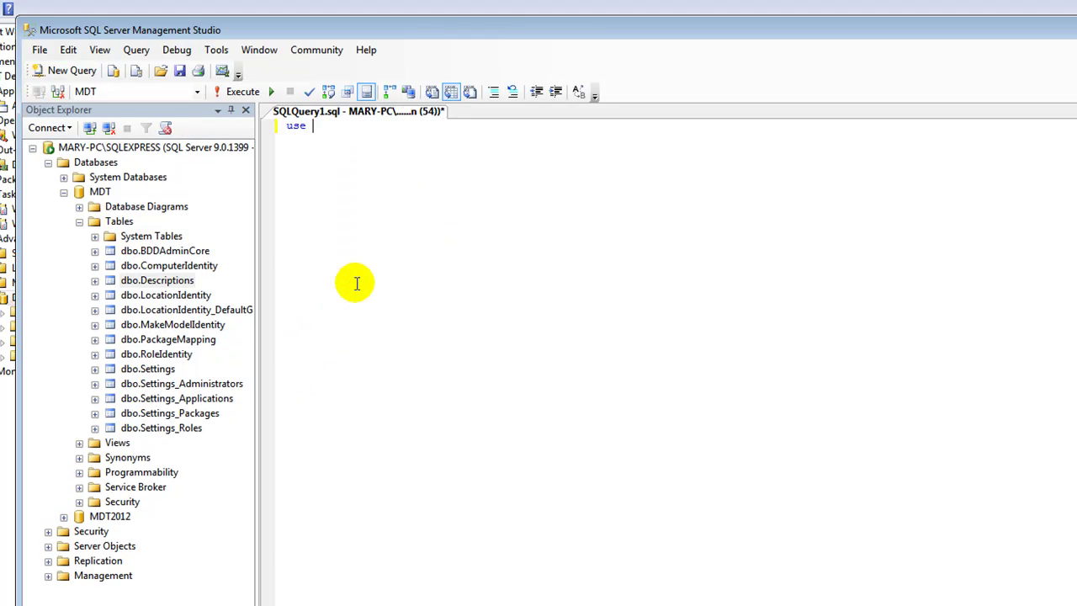
type("MDT;")
key("Return")
key("Return")
type("SELECT * FROM dbo")
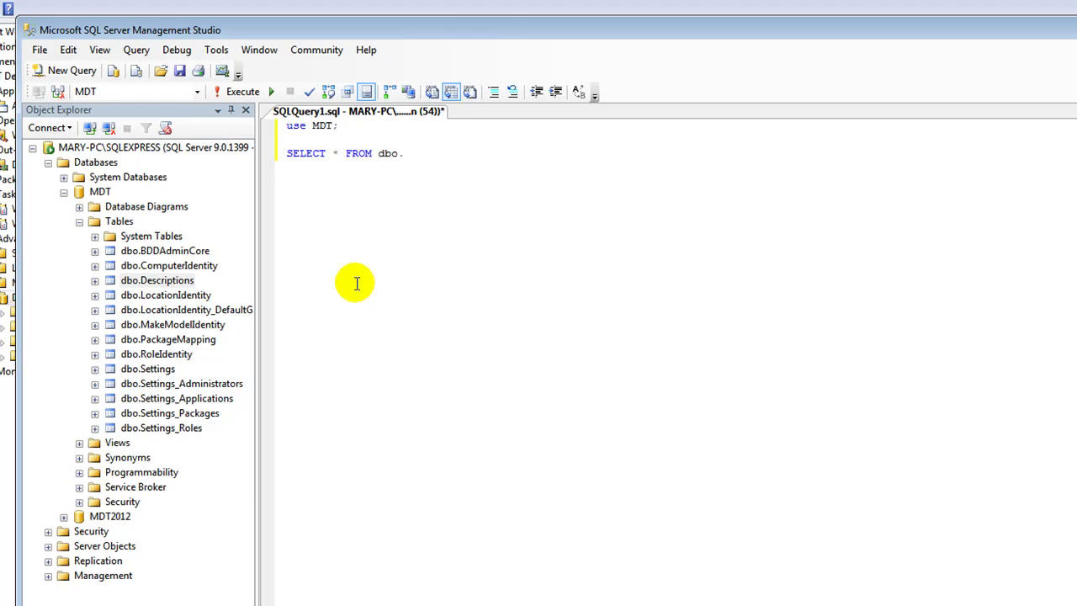
type(".Settings;")
left_click(99, 50)
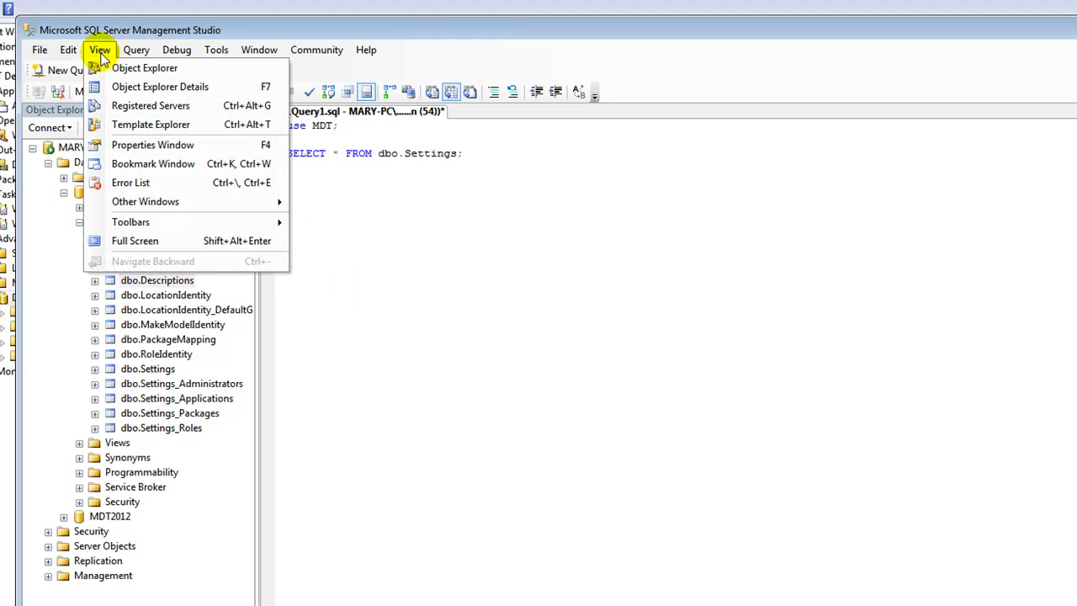
mouse_move(77, 58)
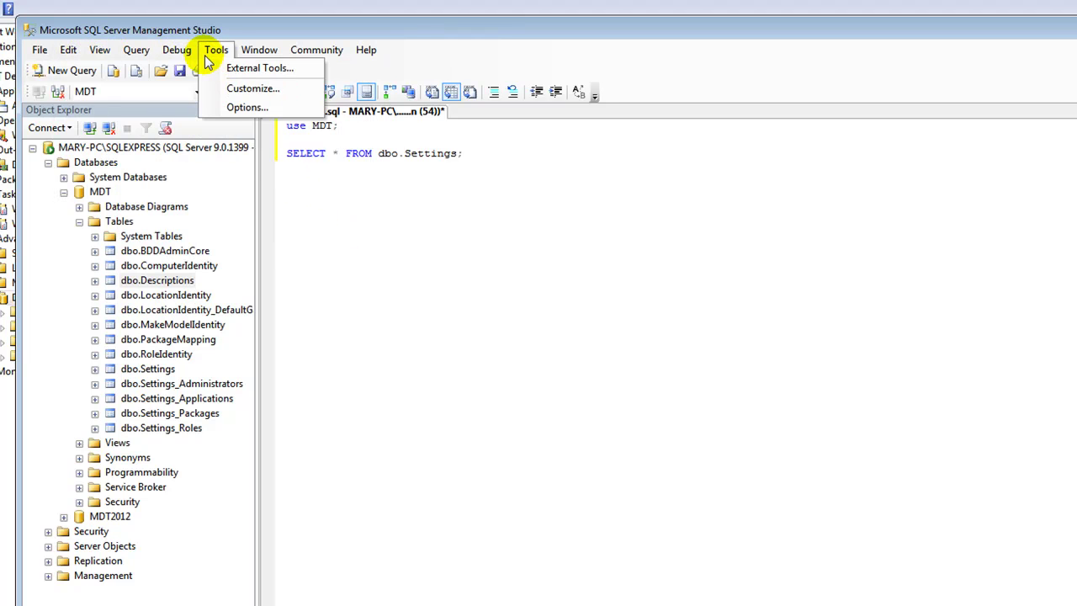
mouse_move(191, 57)
mouse_move(151, 57)
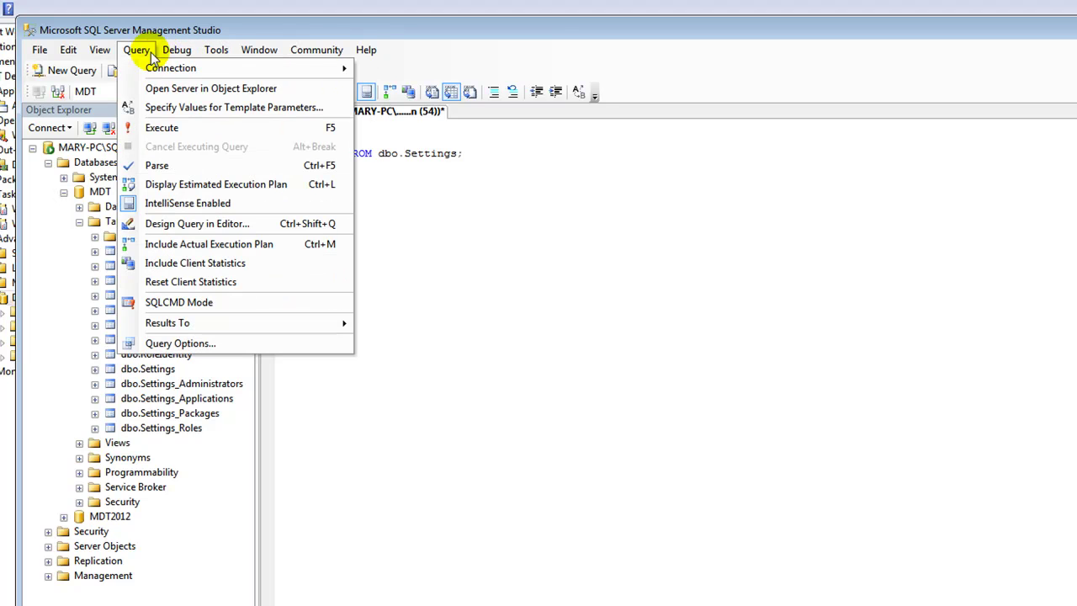
left_click(156, 202)
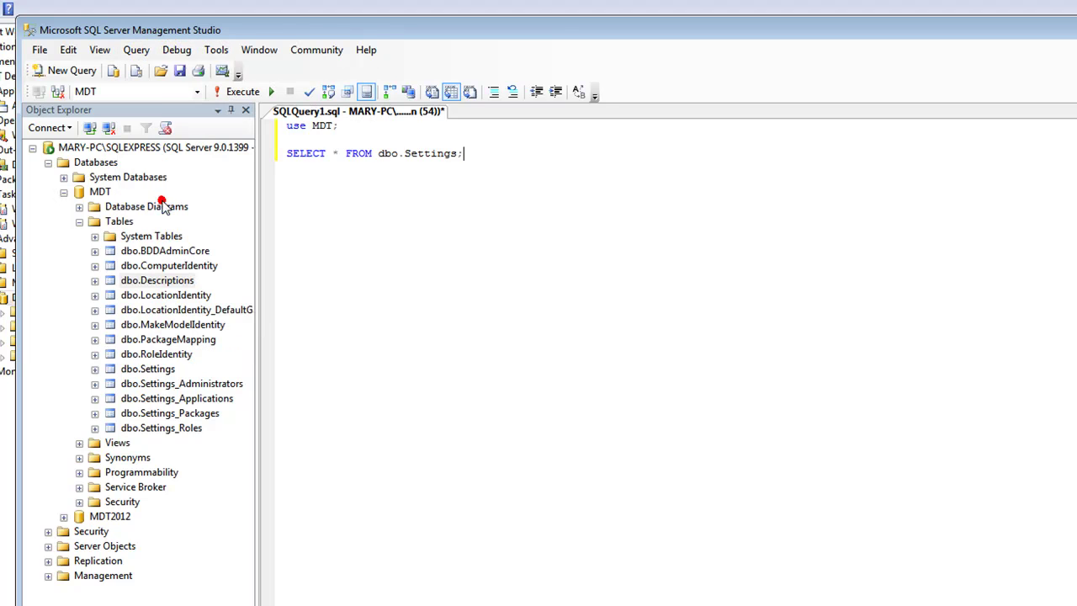
left_click(137, 50)
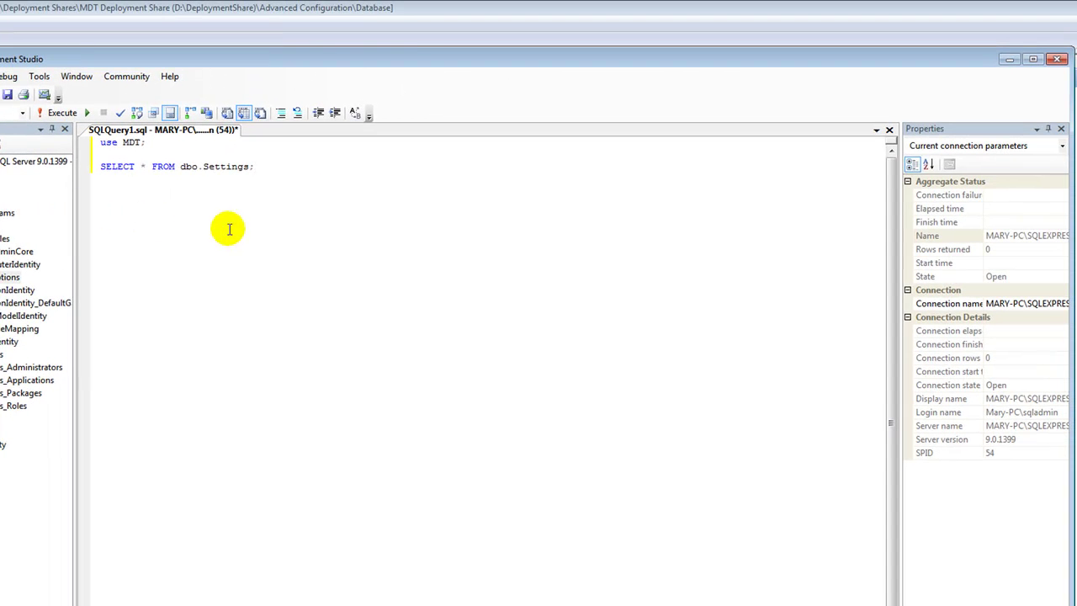
- Execute the whole query against MDT and minimize Management Studio
left_click(291, 171)
key("ctrl+a")
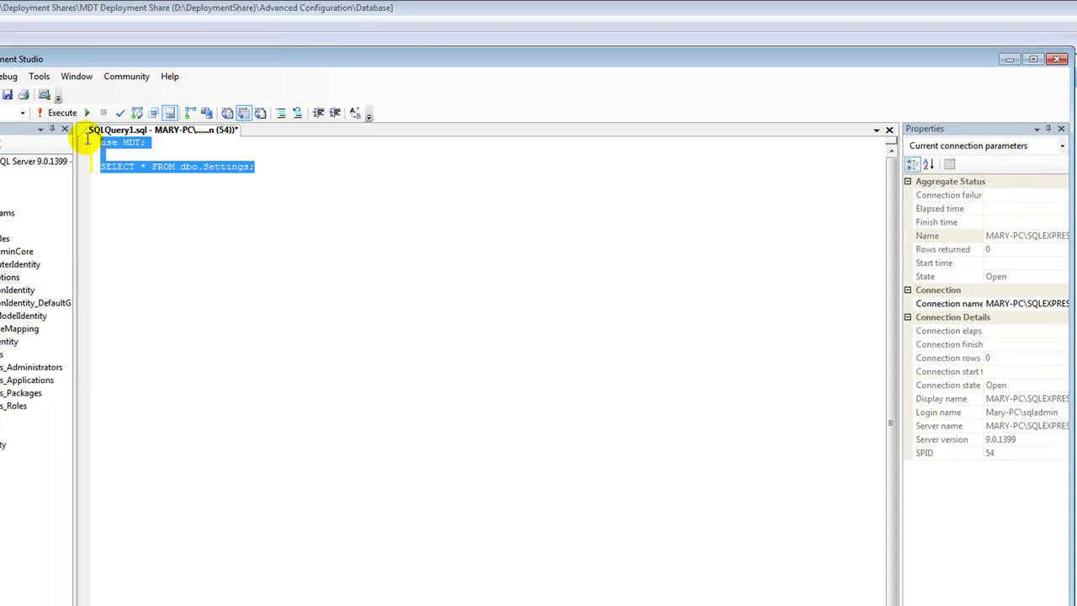
left_click(38, 115)
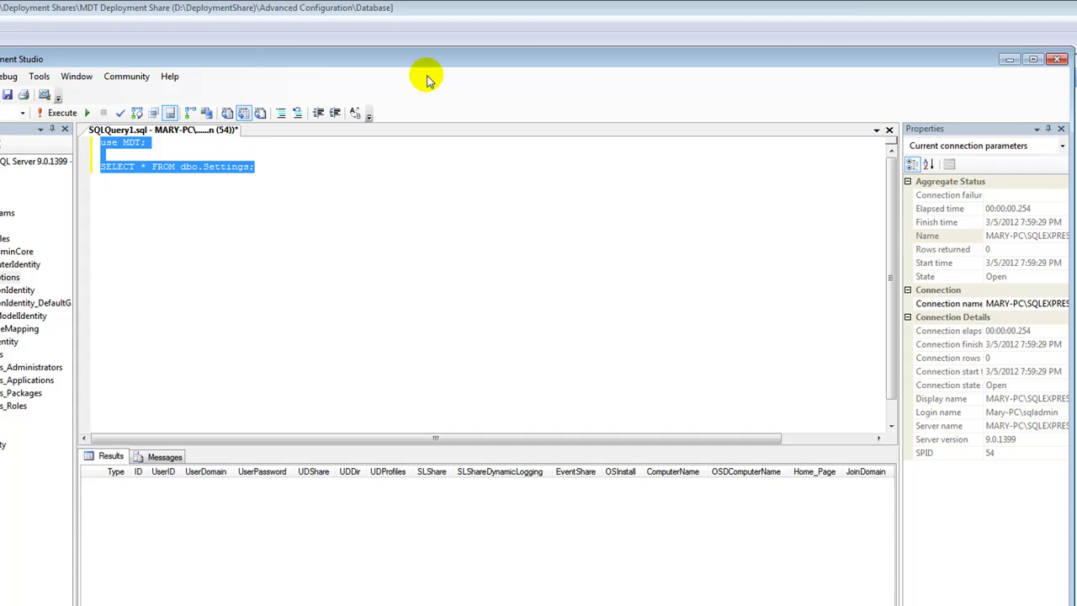
left_click(1009, 59)
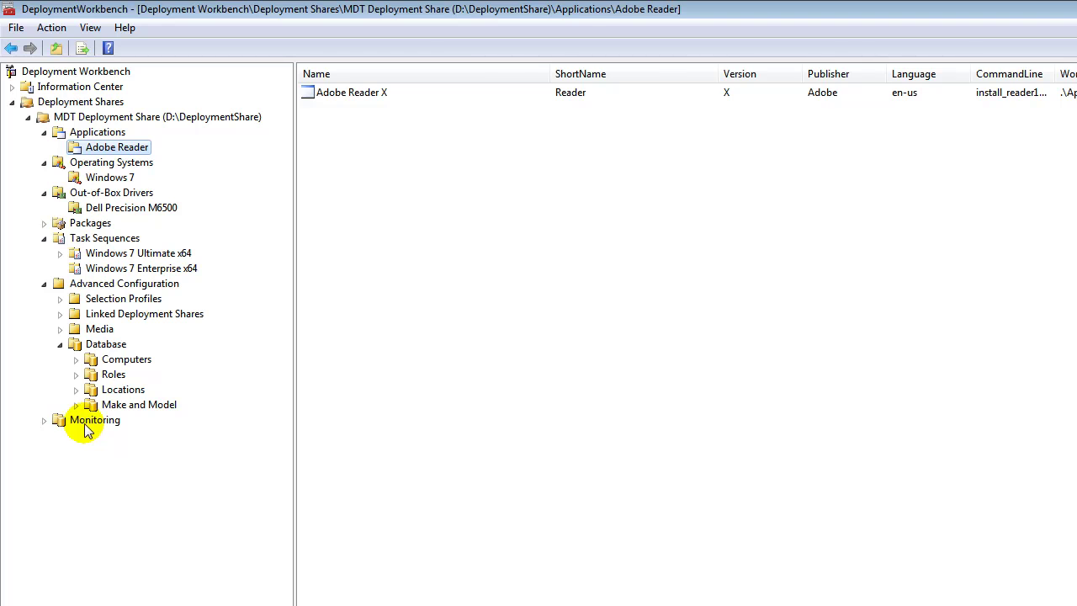
left_click(86, 426)
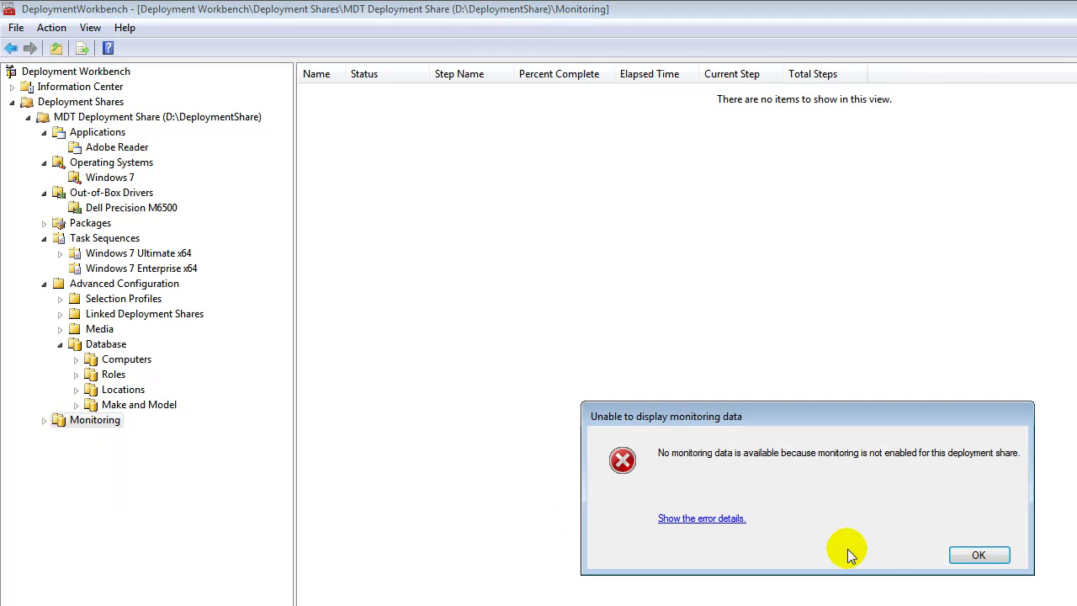
- Dismiss the 'Unable to display monitoring data' error to reveal the empty Monitoring list
left_click(979, 554)
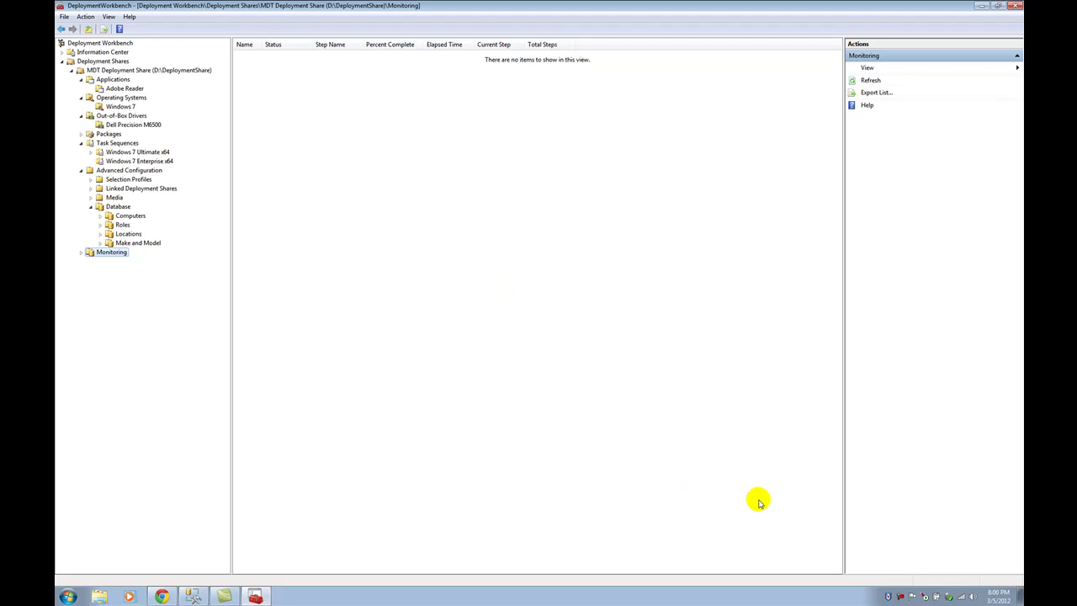
left_click(900, 595)
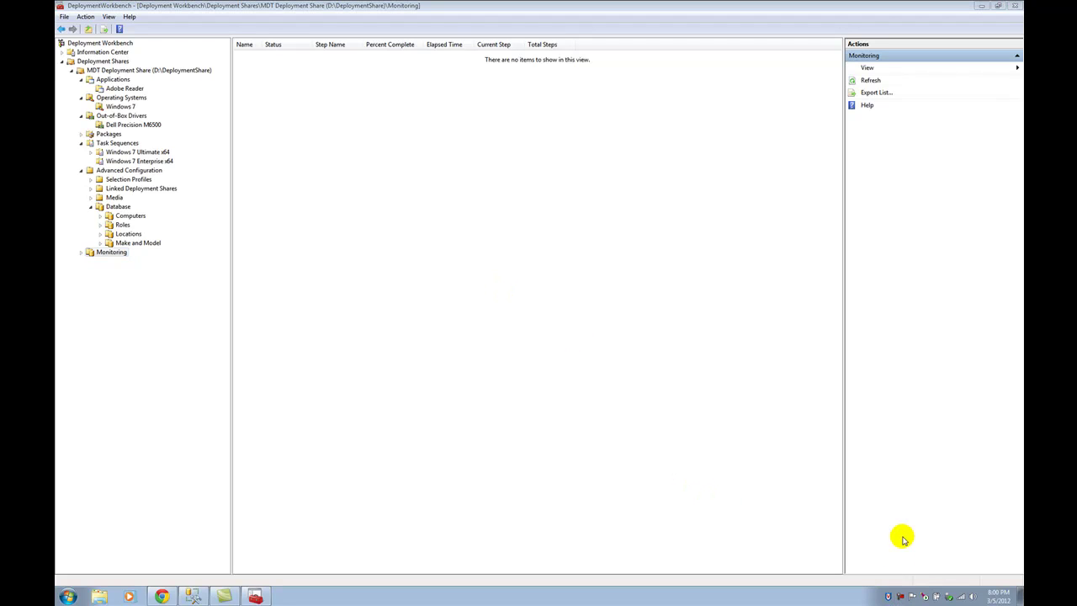
right_click(900, 596)
left_click(923, 538)
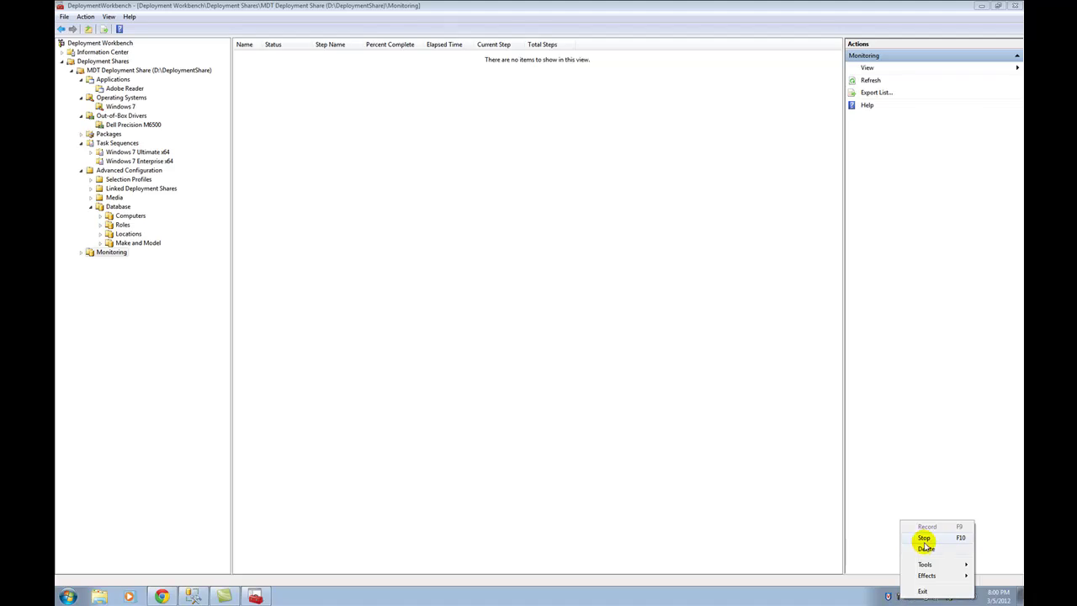